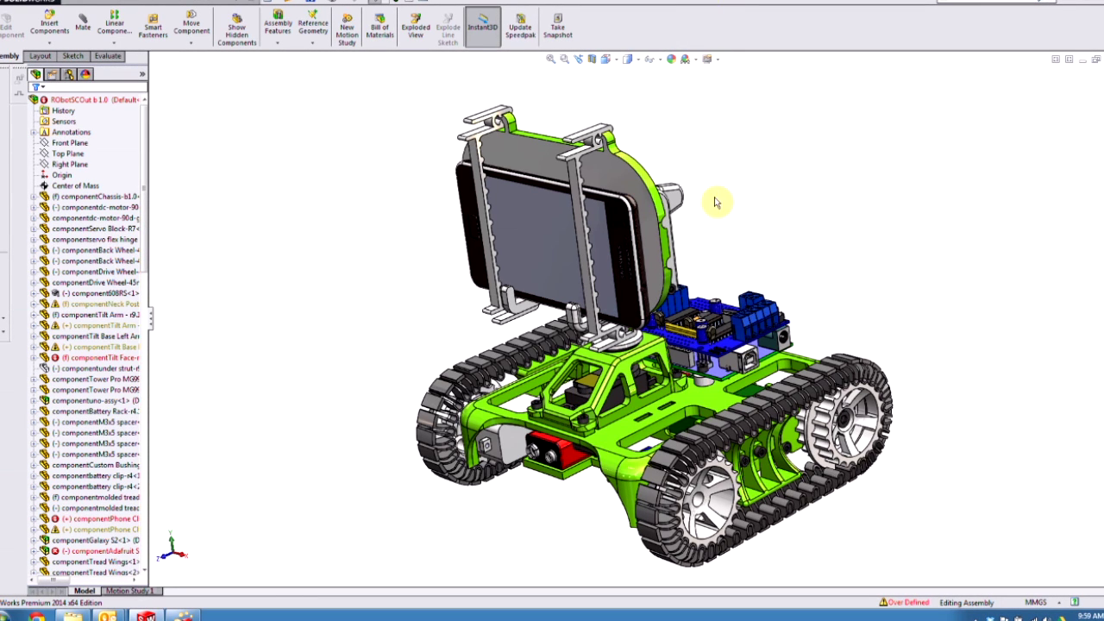
right_drag(732, 207, 734, 202)
middle_drag(733, 202, 603, 396)
click(93, 217)
click(81, 251)
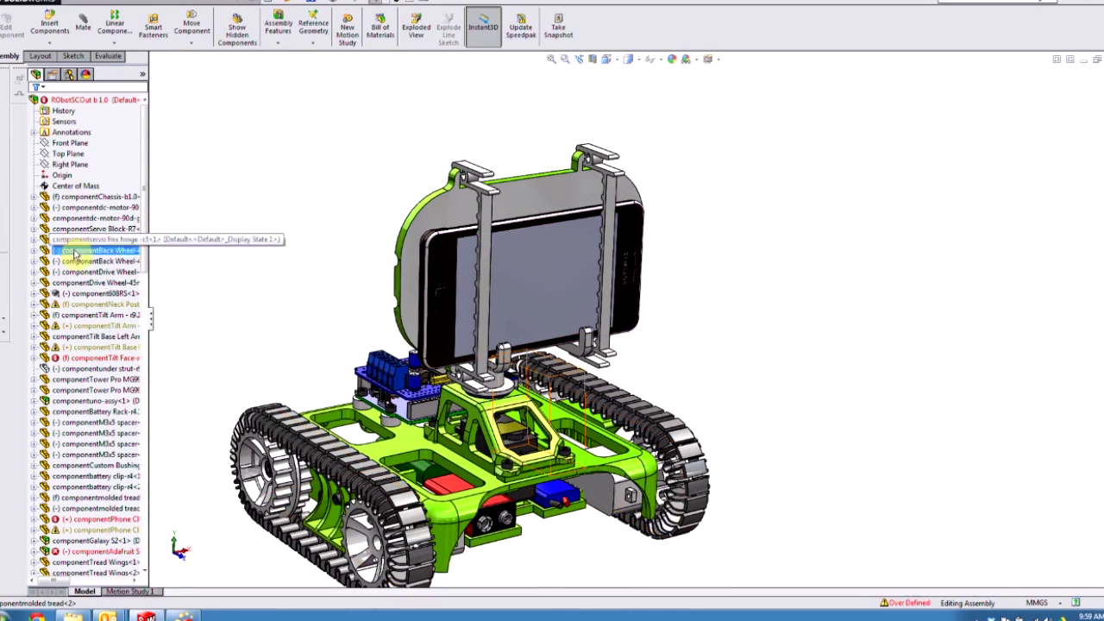
click(86, 293)
click(227, 296)
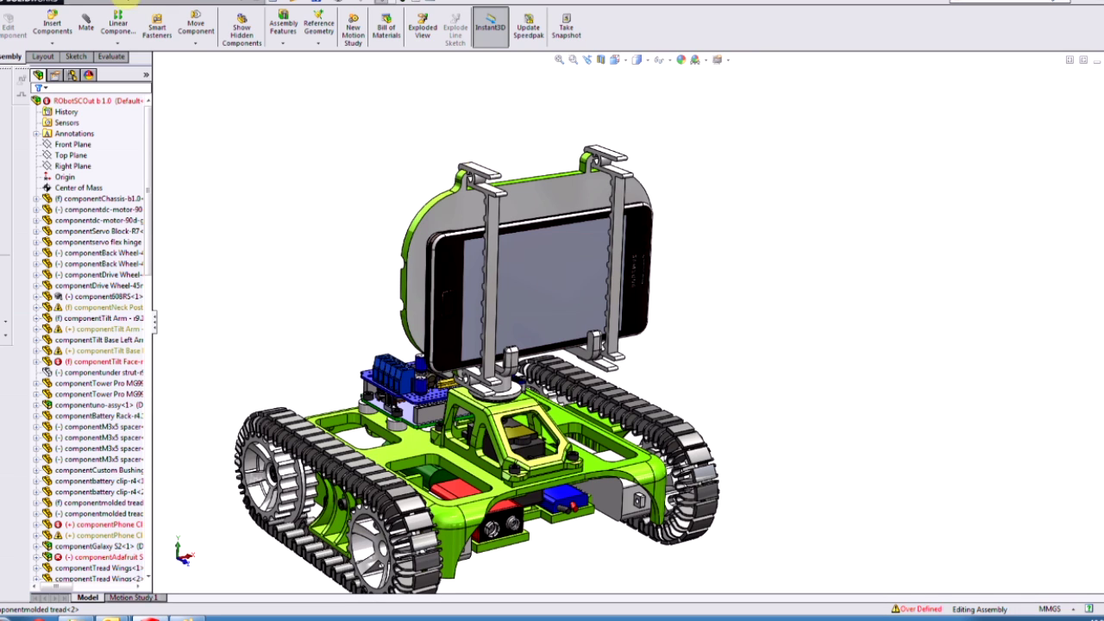
- Save the robot assembly as RObotSCOut b 1.0.SMG in SolidWorks Composer format in the Importing-Updating folder
click(82, 3)
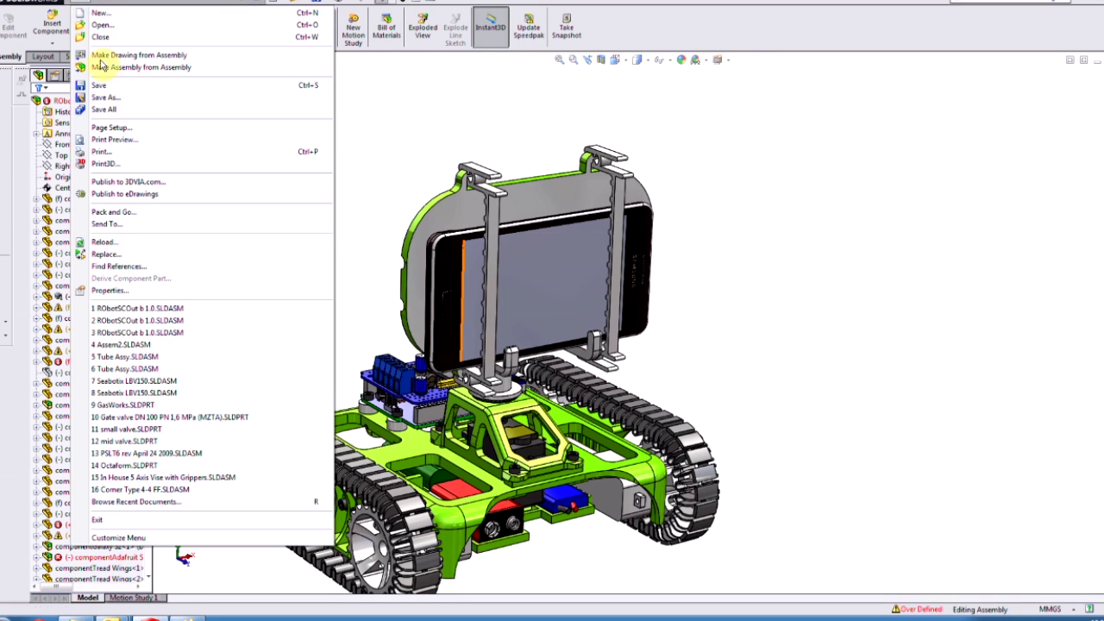
click(117, 94)
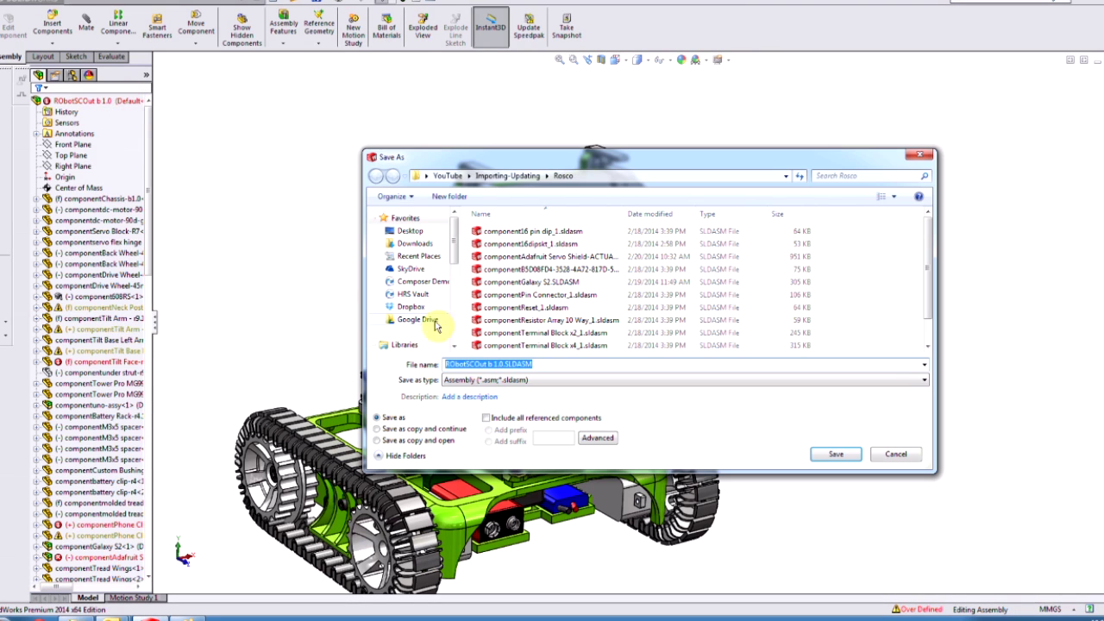
click(495, 379)
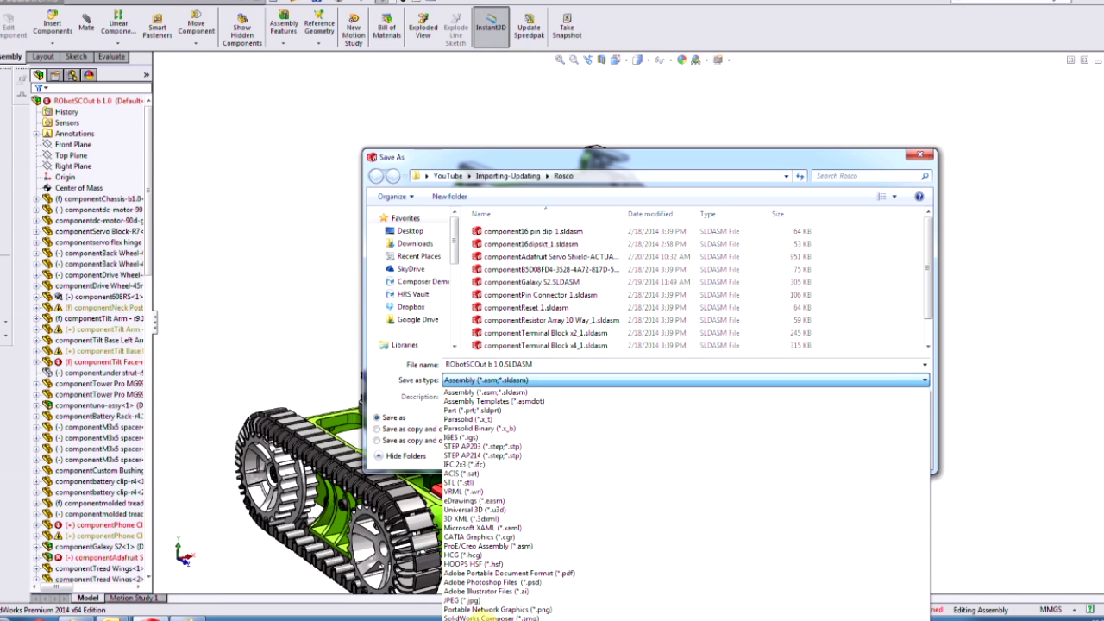
click(500, 614)
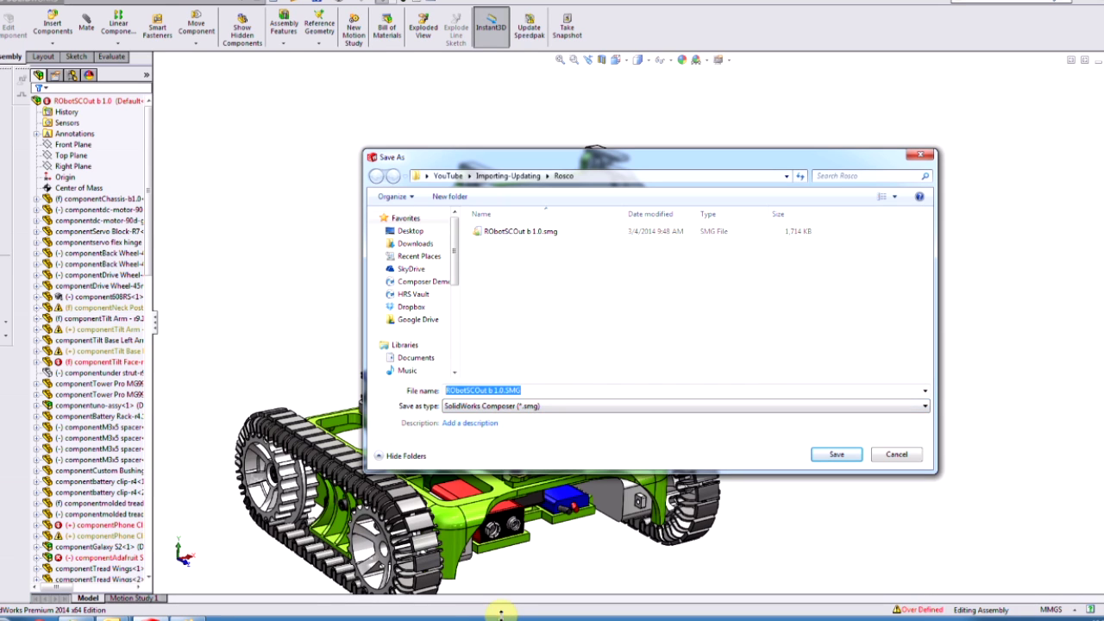
click(499, 176)
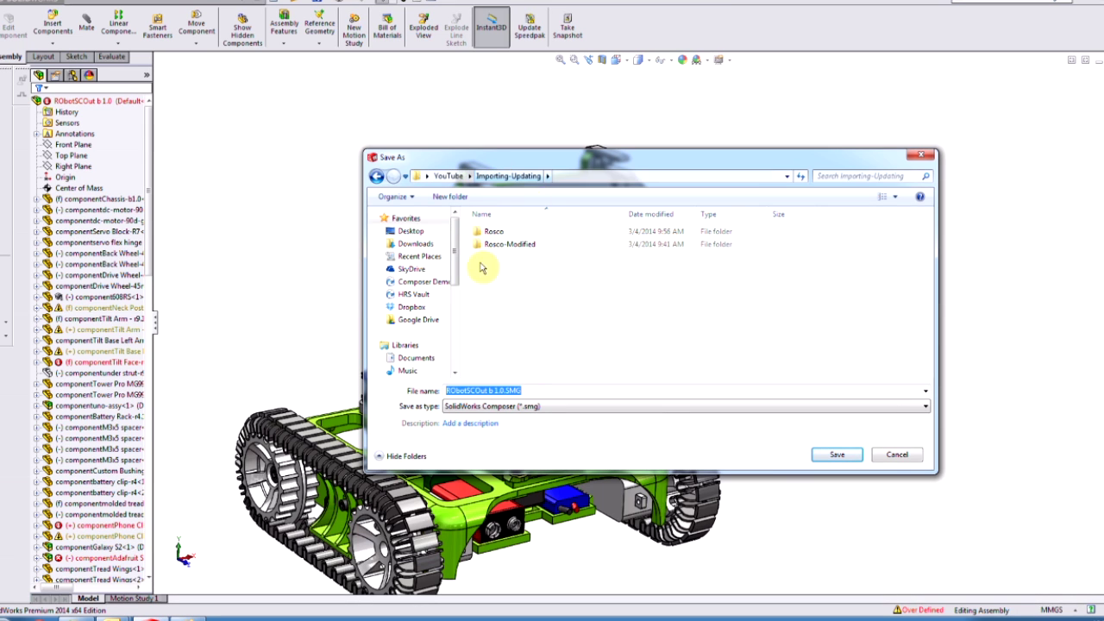
click(836, 455)
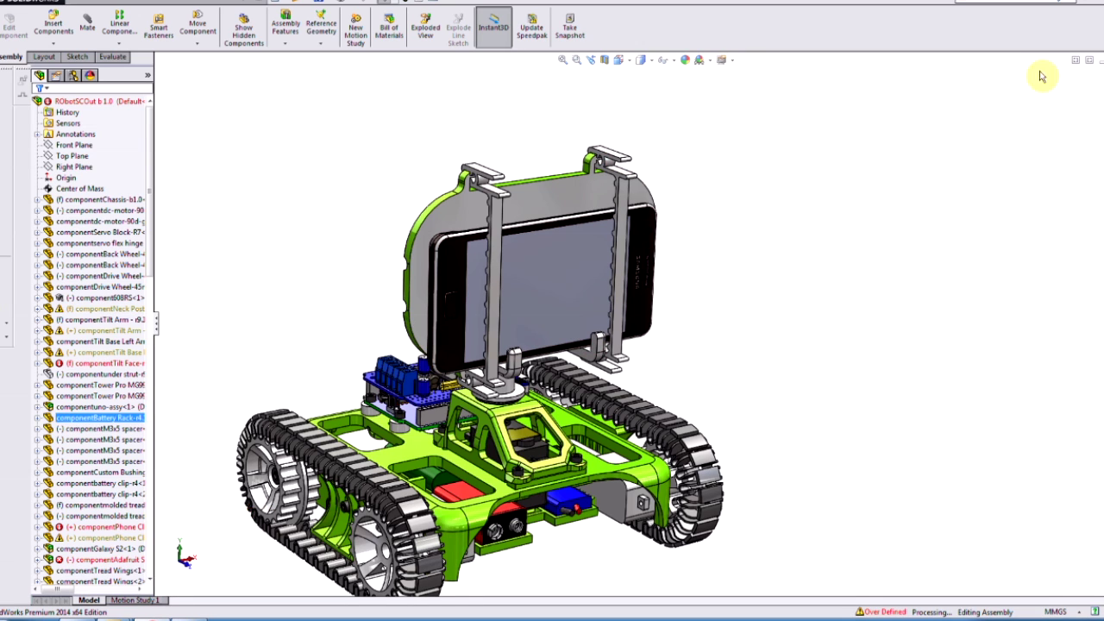
- Switch to the Importing-Updating folder, open RObotSCOut b 1.0.smg in SolidWorks Composer and view the model with its assembly structure
click(1097, 5)
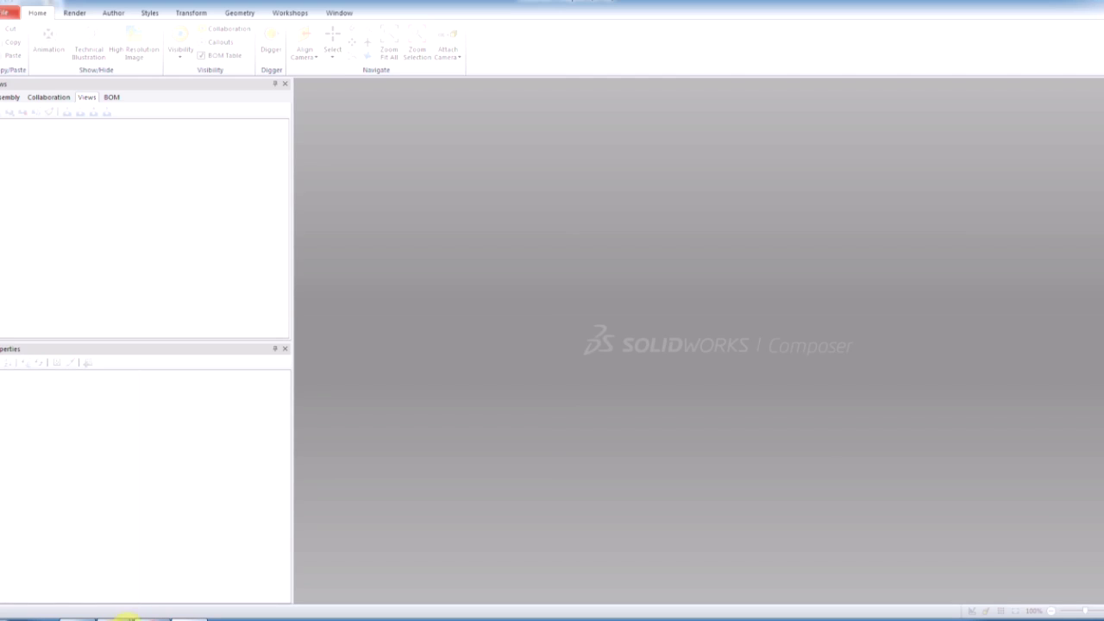
click(86, 617)
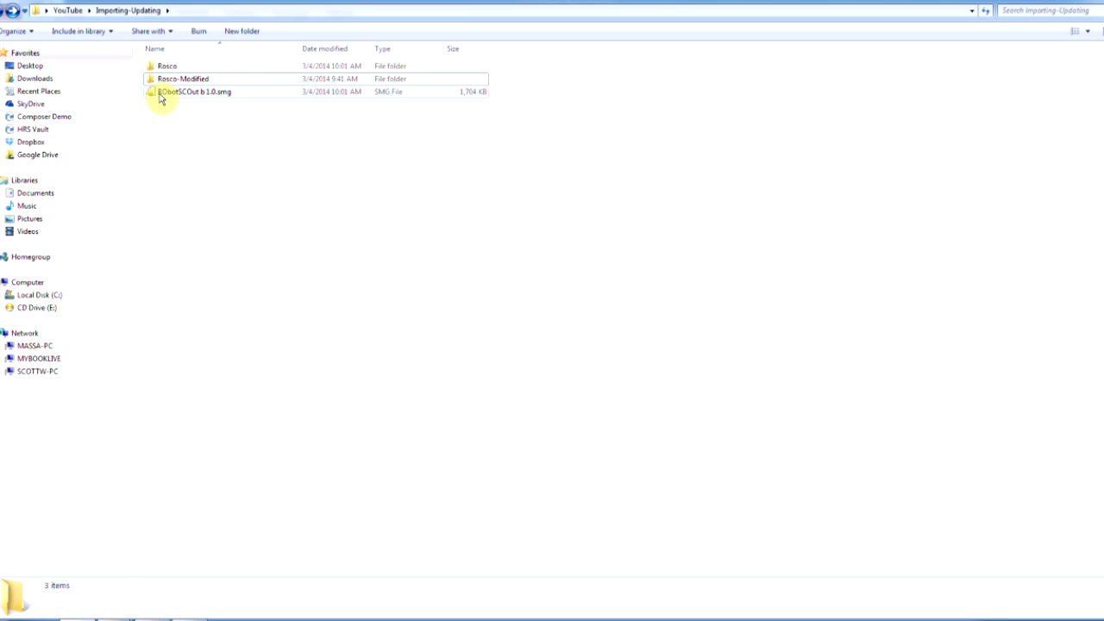
click(195, 91)
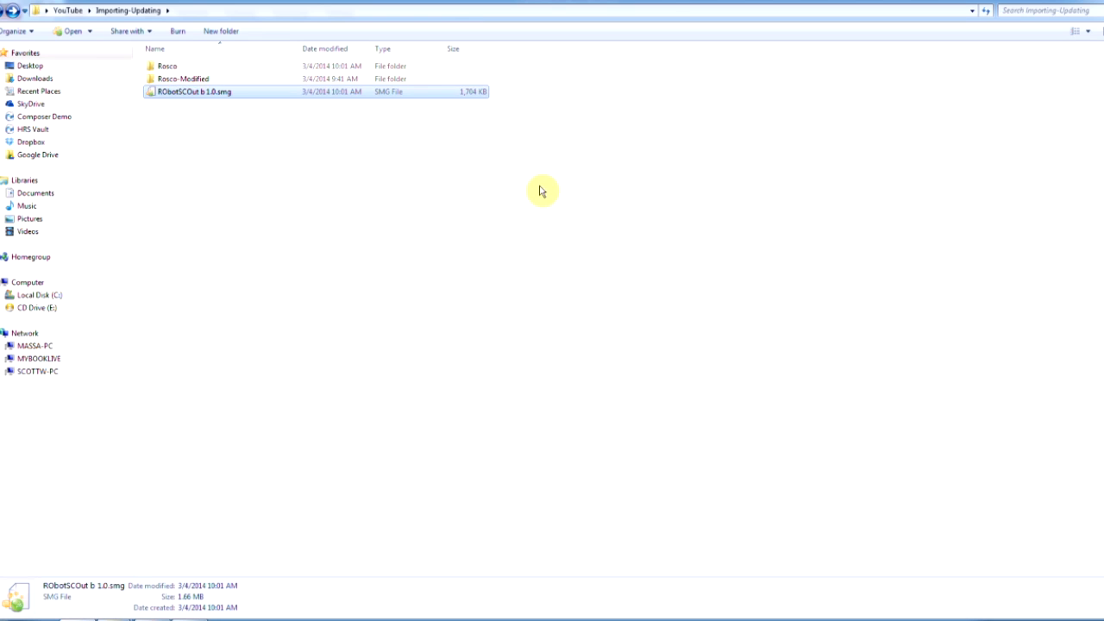
key(Return)
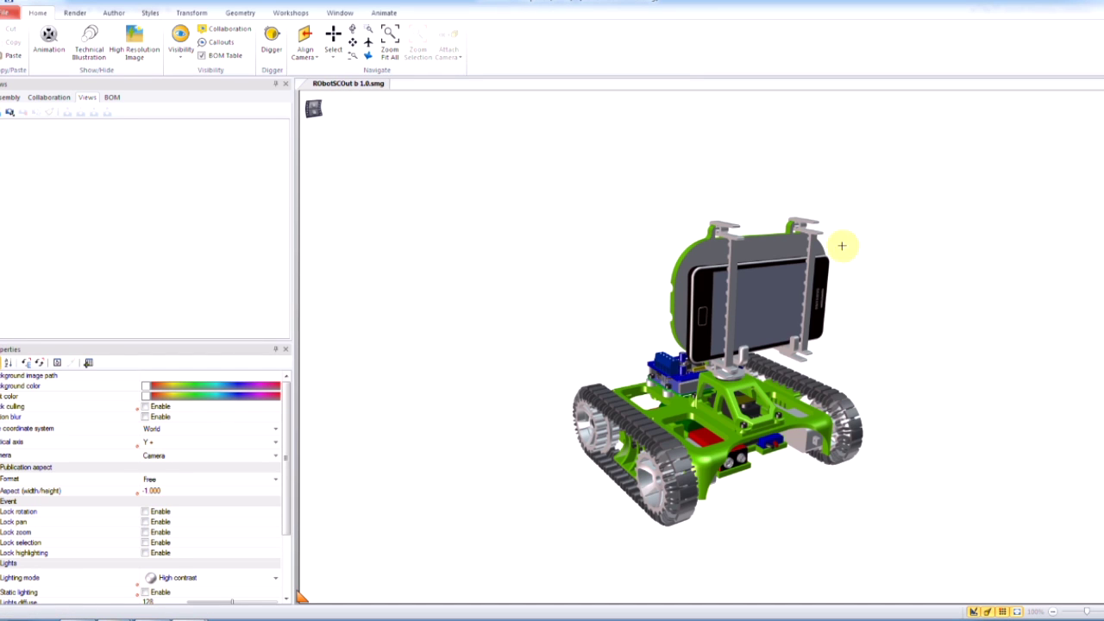
right_drag(875, 319, 789, 304)
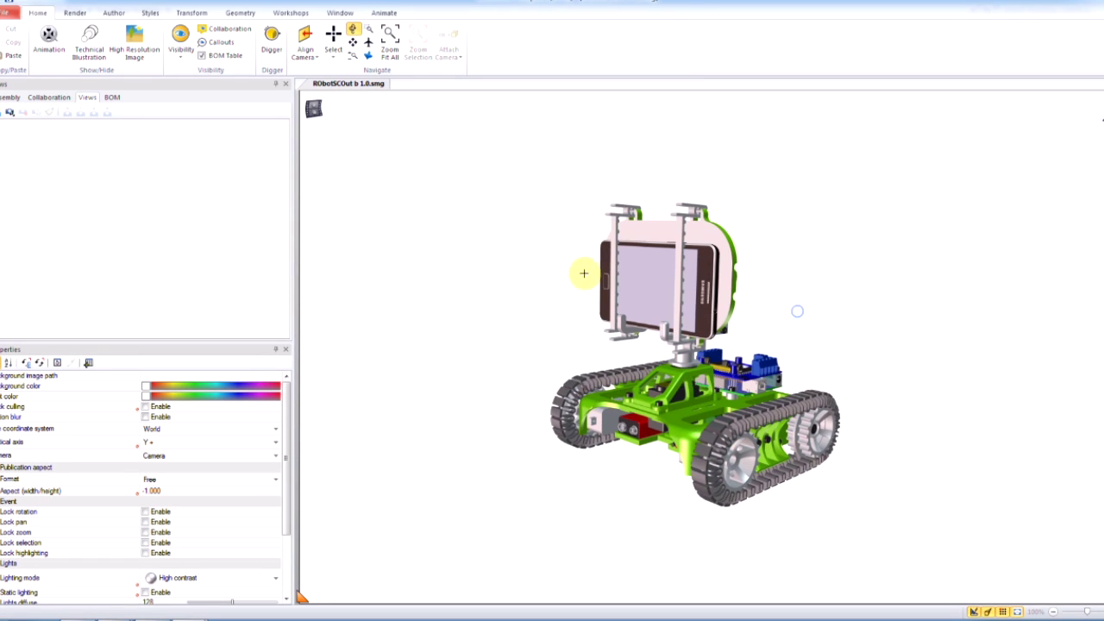
click(10, 96)
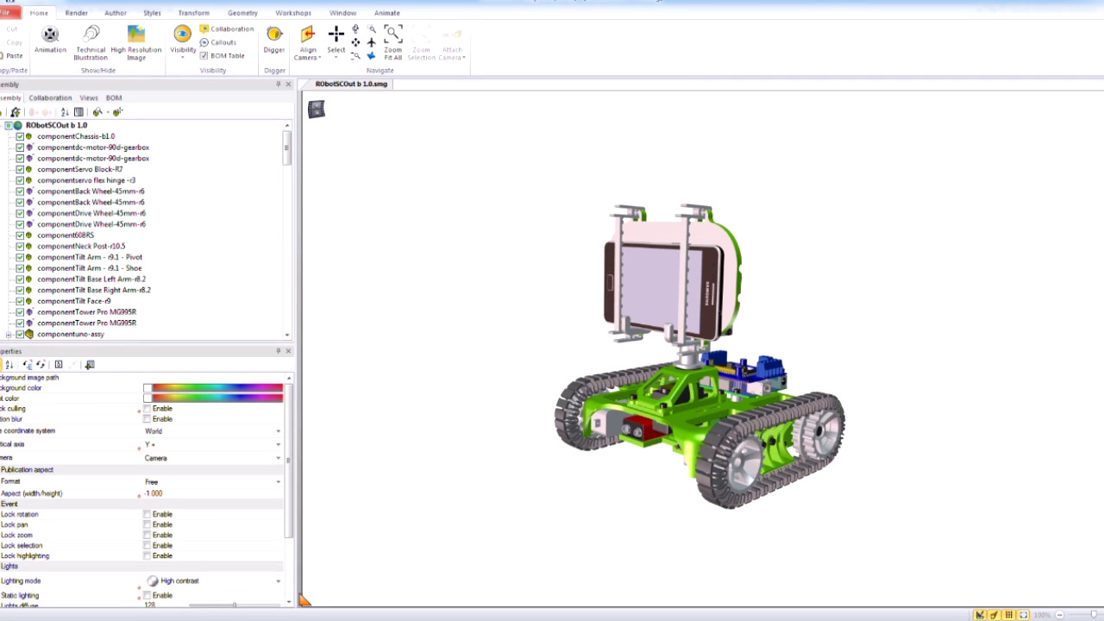
- Close the current document and reopen RObotSCOut b 1.0.smg from the Importing-Updating folder, merged into a new document
key(ctrl+F4)
click(574, 337)
click(11, 13)
click(17, 57)
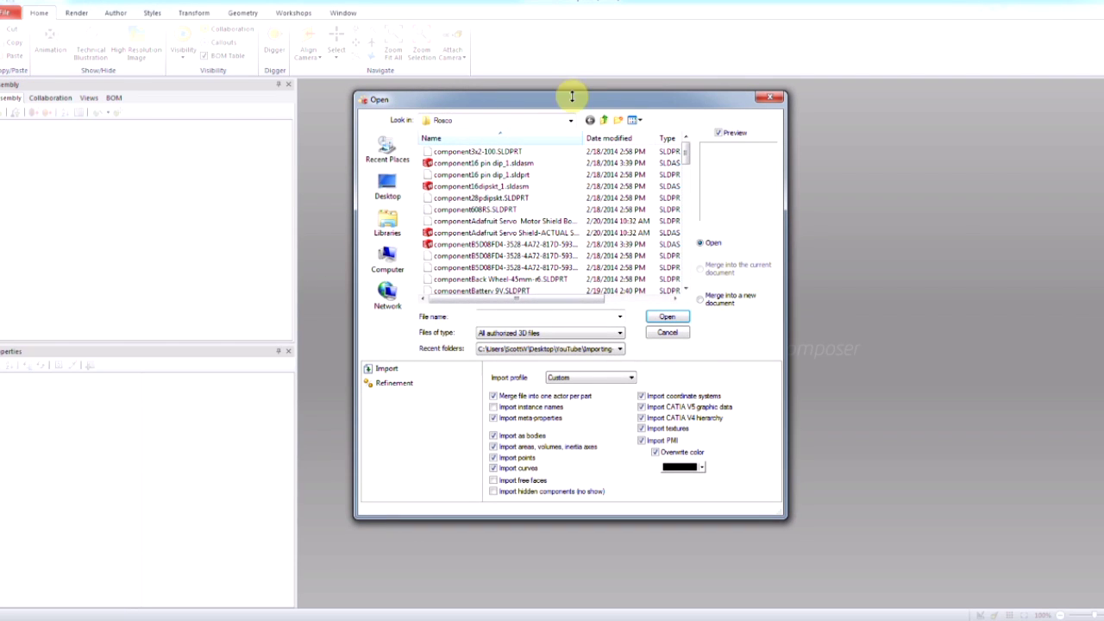
click(604, 119)
click(474, 175)
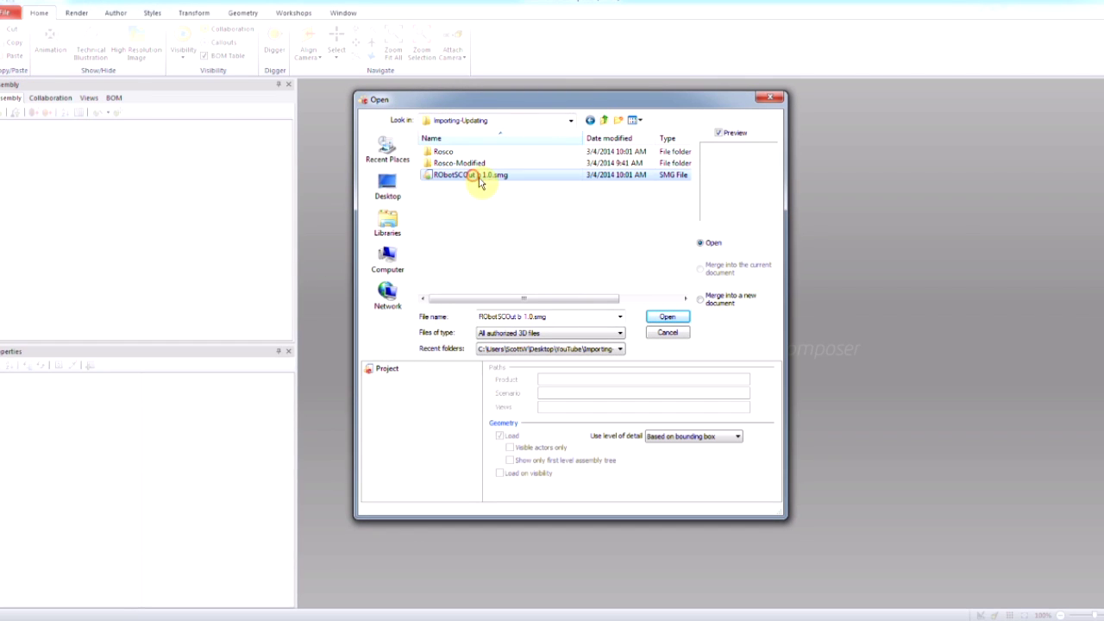
click(714, 298)
click(668, 317)
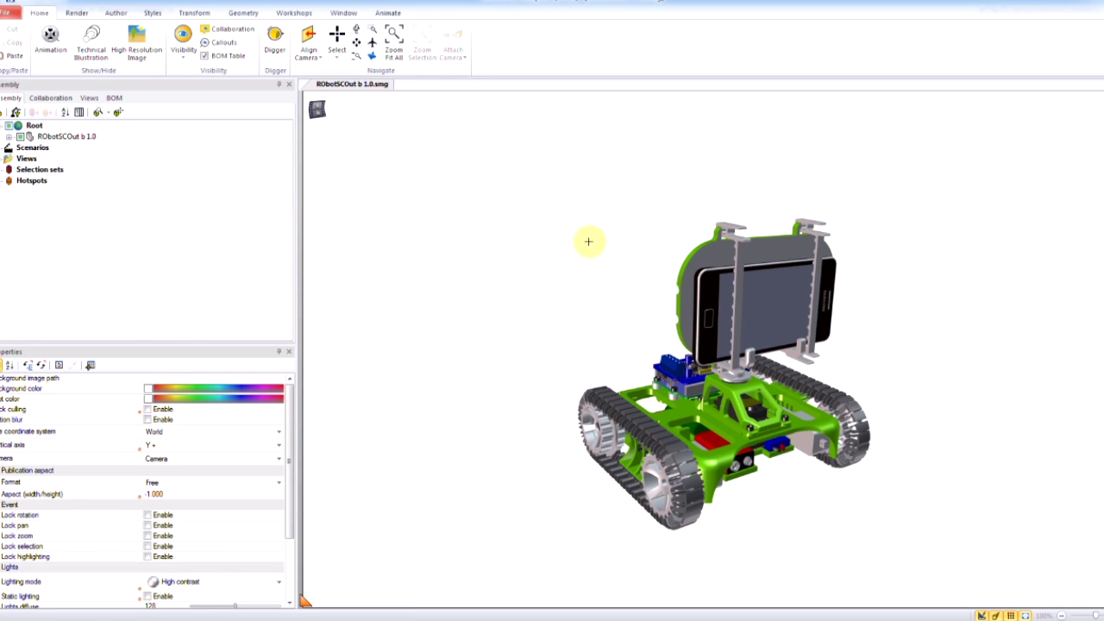
click(36, 128)
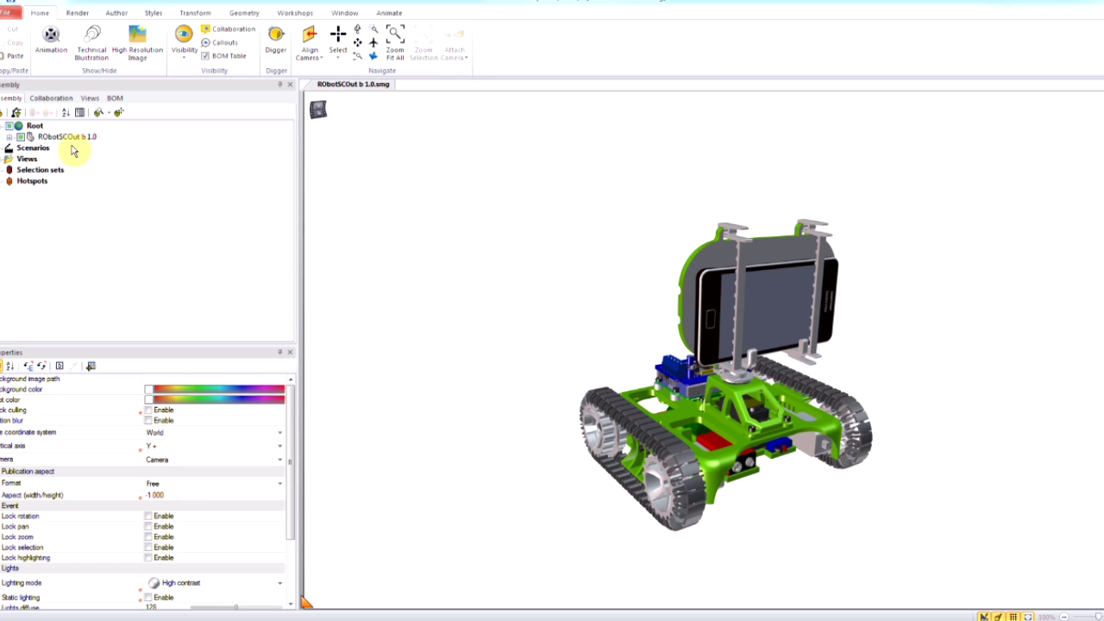
click(7, 13)
click(21, 62)
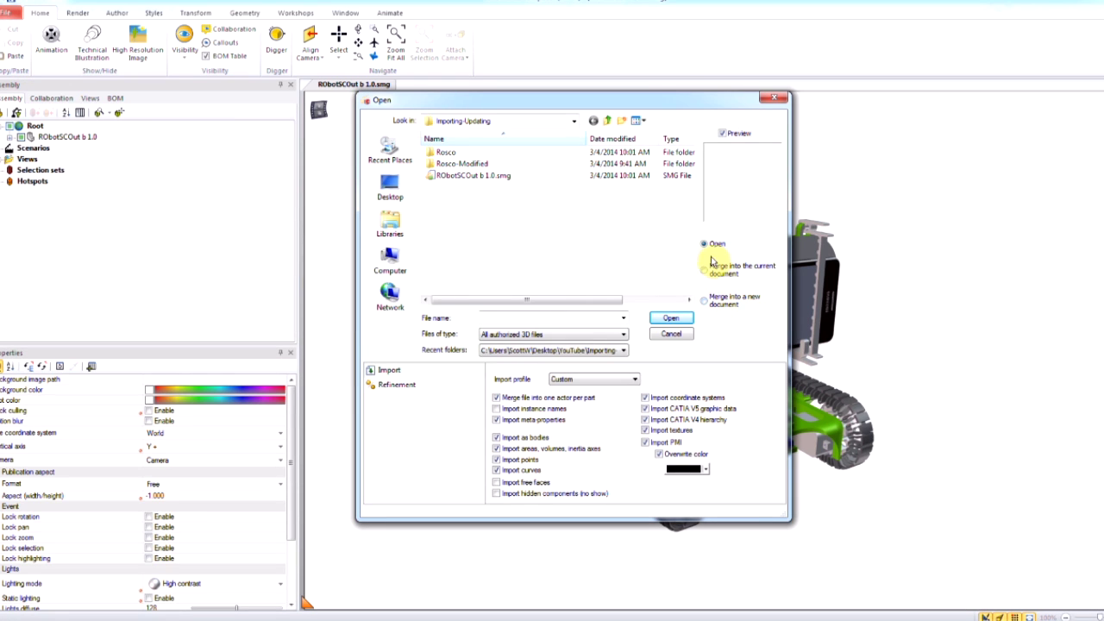
click(671, 333)
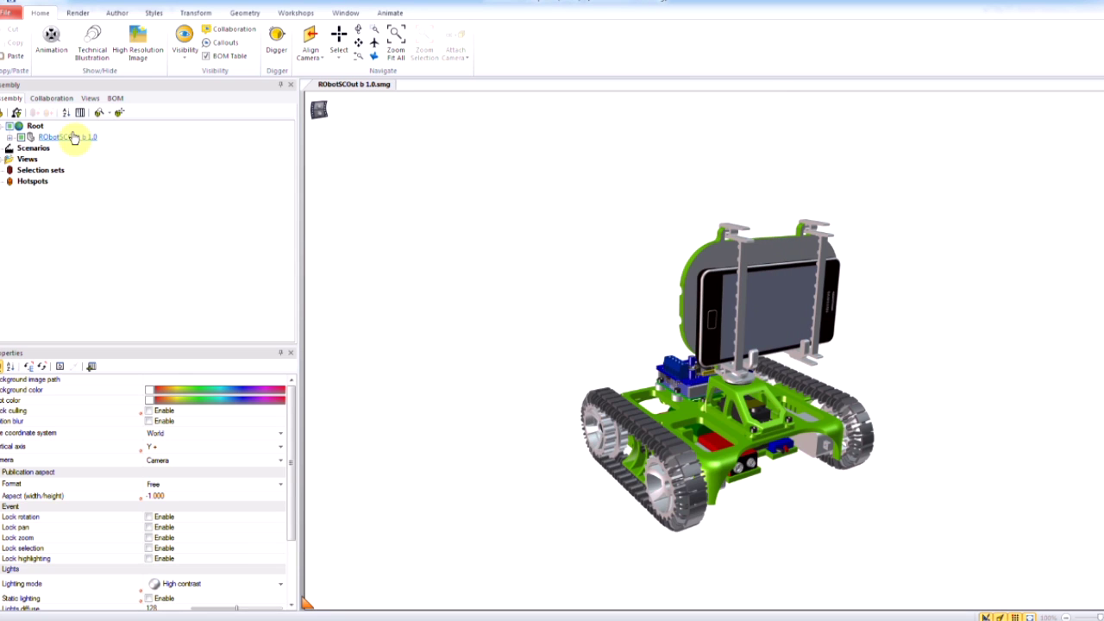
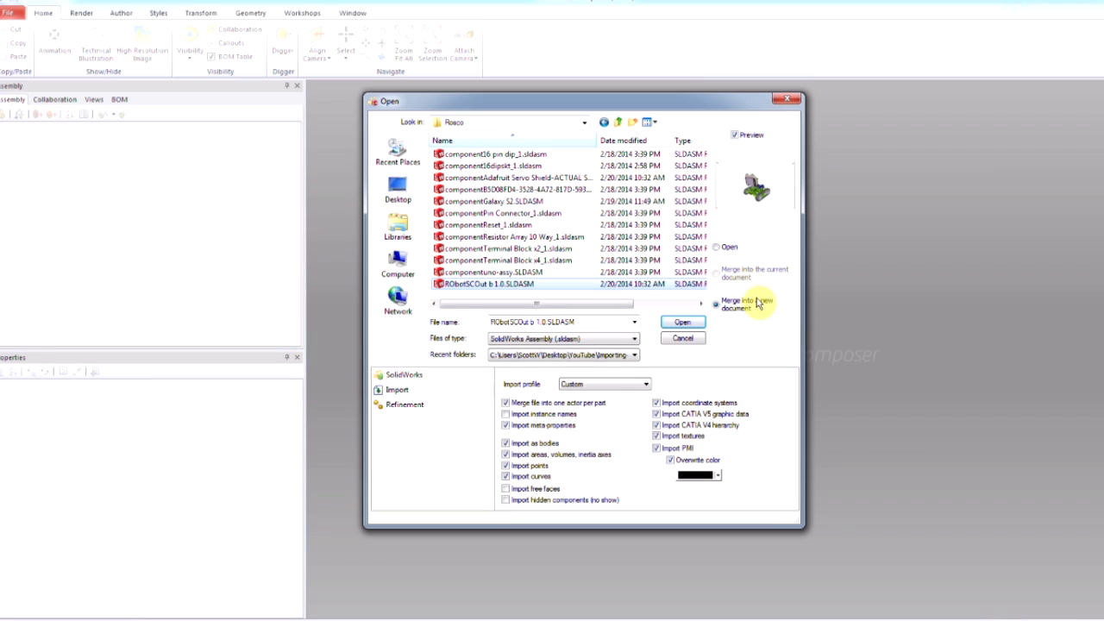
- Import RObotSCOut b 1.0.SLDASM merged into a new document and save it over RObotSCOut b 1.0.smg in the Rosco folder
click(682, 323)
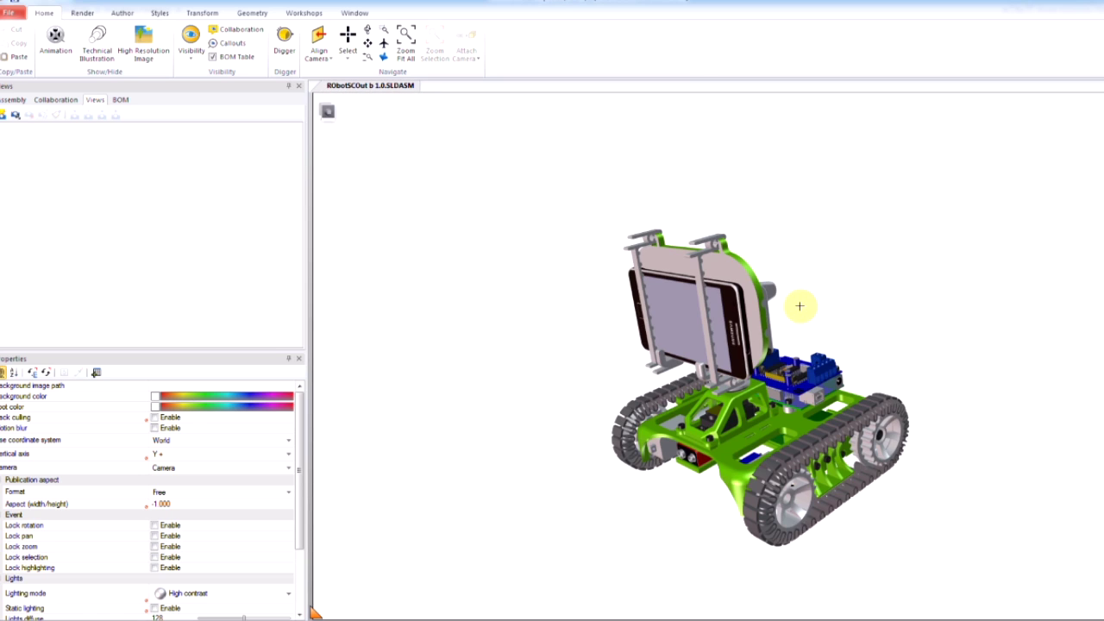
click(13, 100)
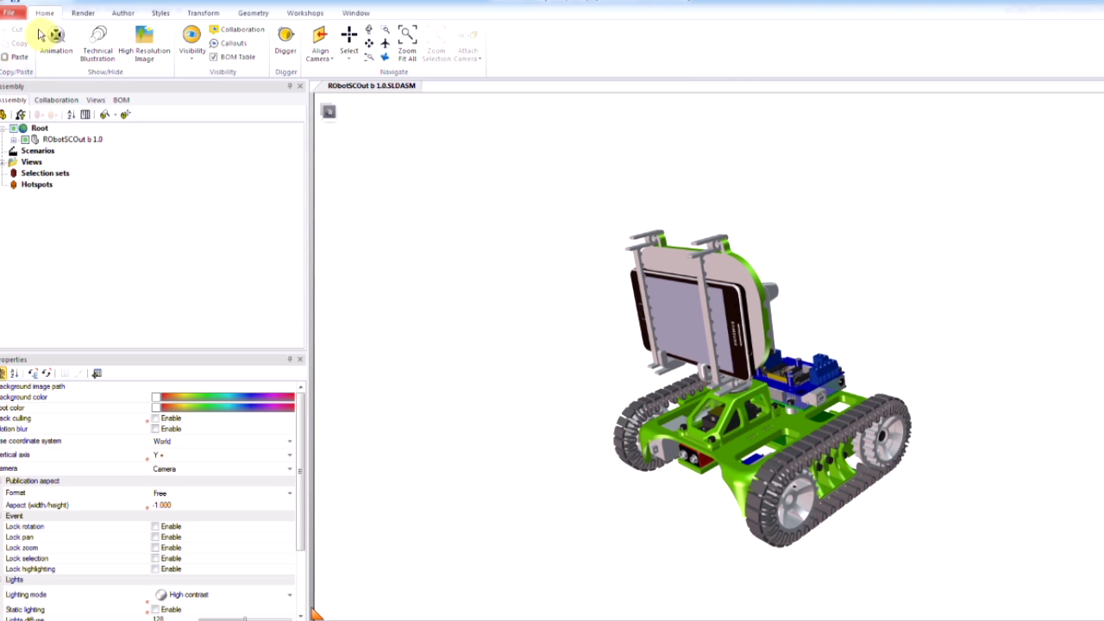
click(10, 10)
click(37, 168)
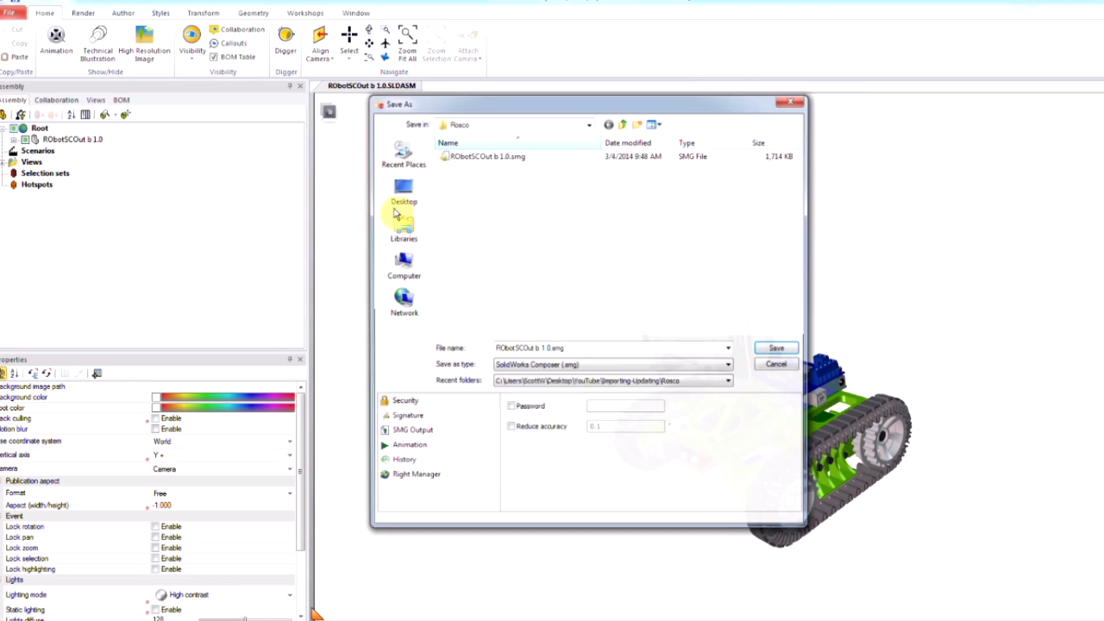
click(781, 350)
click(631, 324)
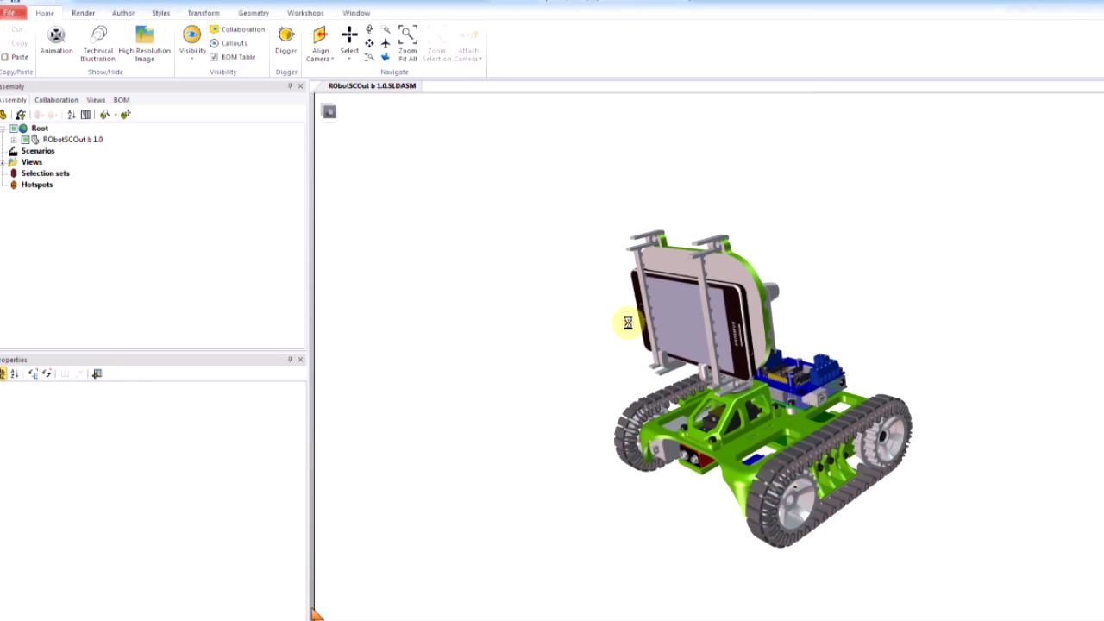
- Create a new view of the assembled robot
click(96, 100)
click(4, 115)
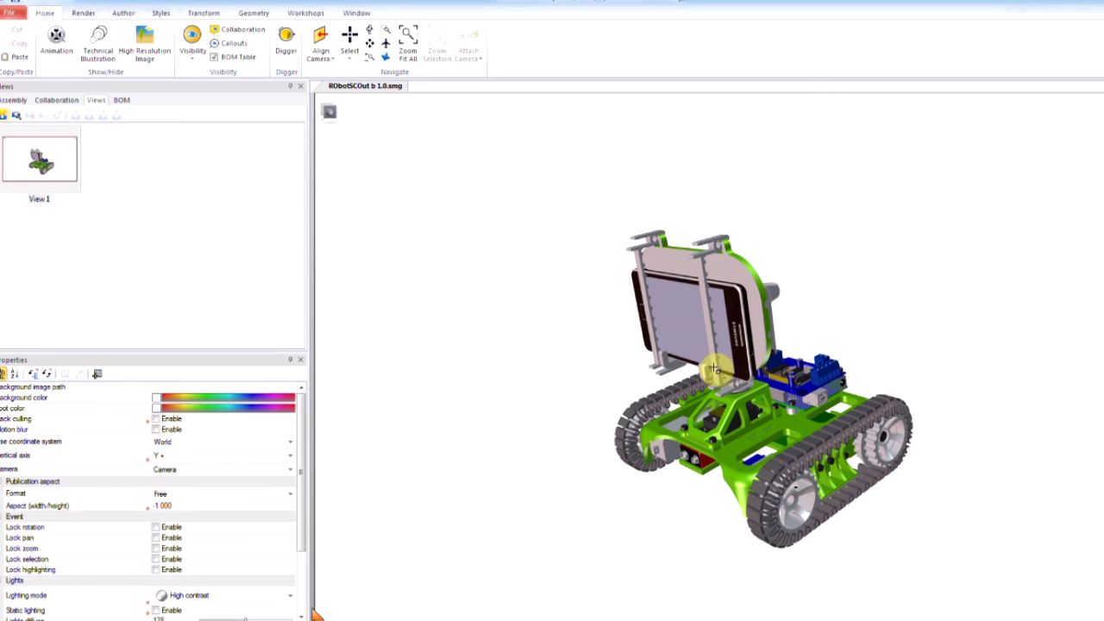
click(702, 324)
- Explode all the robot's parts with the Spherical explode mode and capture the result as a second view
drag(611, 170, 948, 546)
click(204, 13)
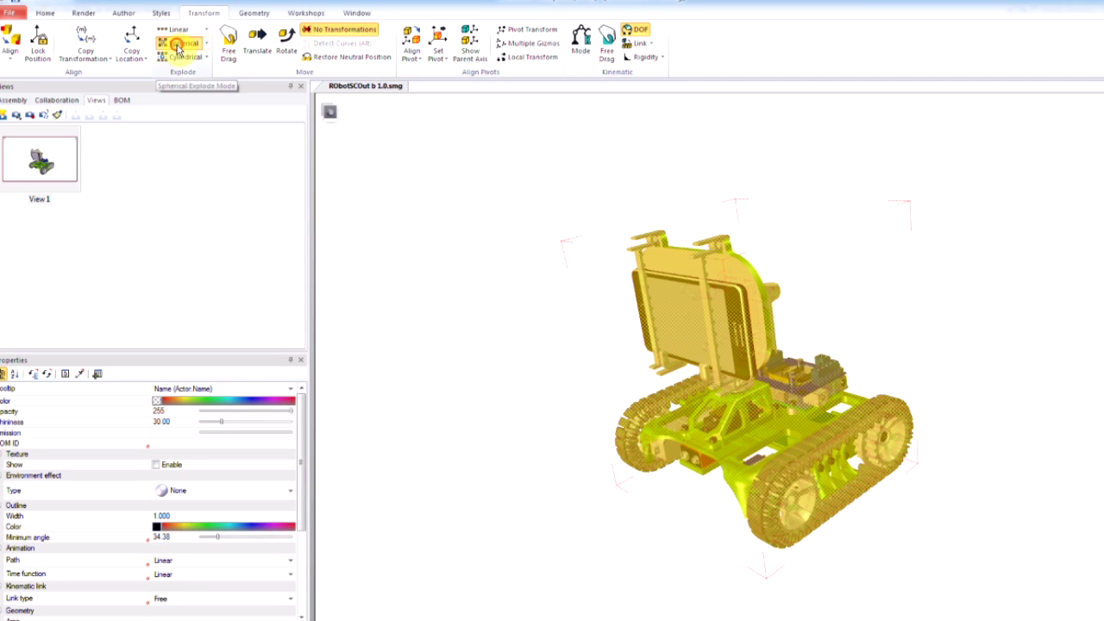
click(181, 43)
drag(747, 357, 845, 439)
click(1038, 402)
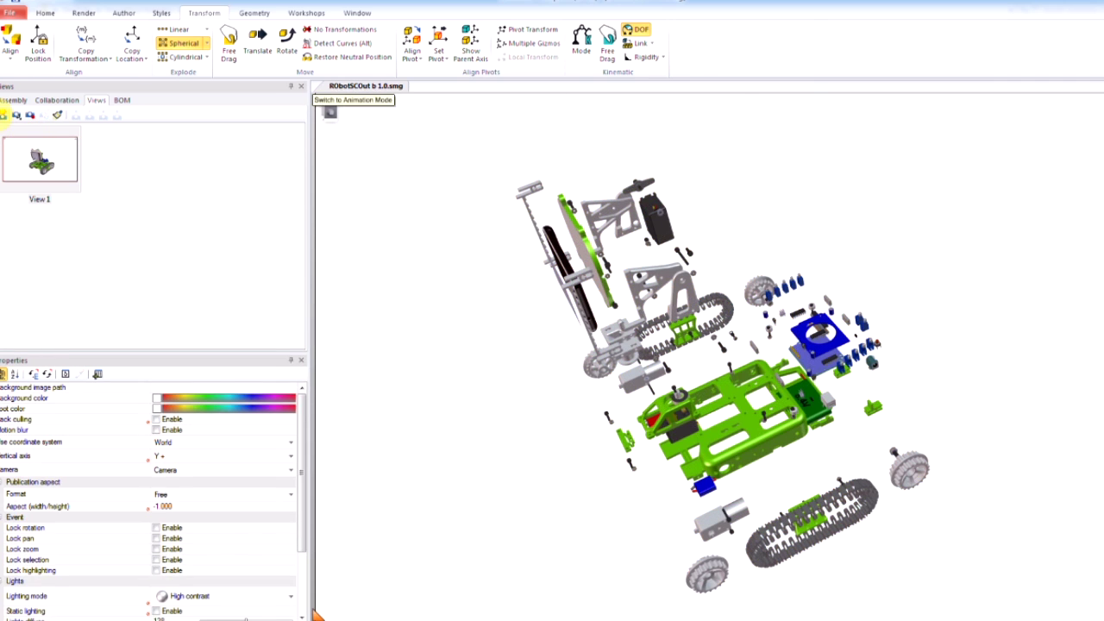
key(ctrl+shift+n)
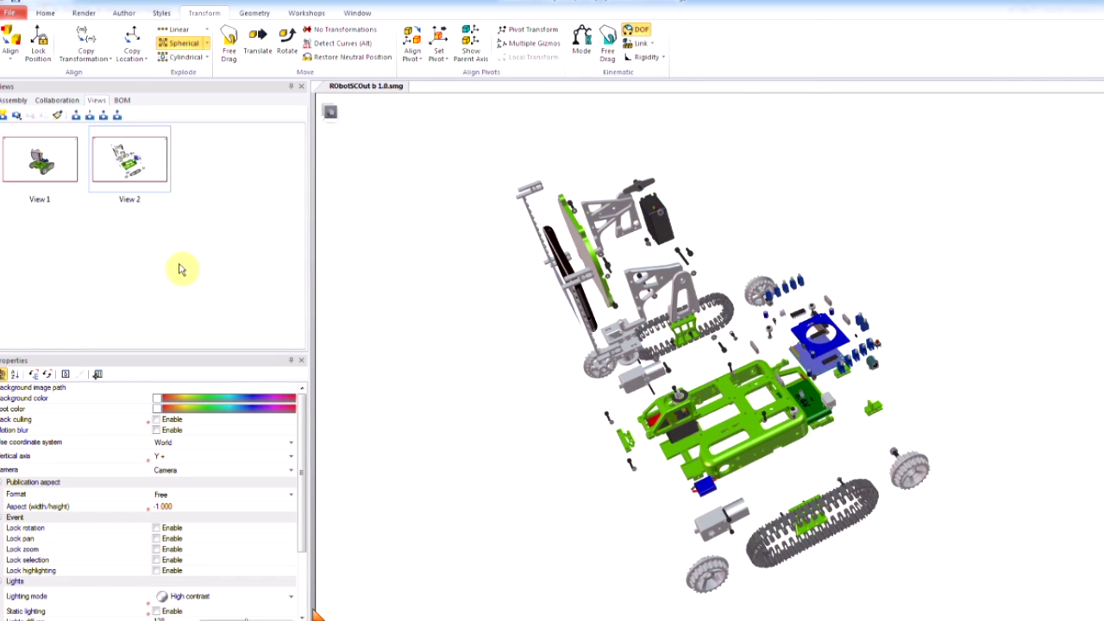
- Save the Composer document with its assembled and exploded views
click(10, 12)
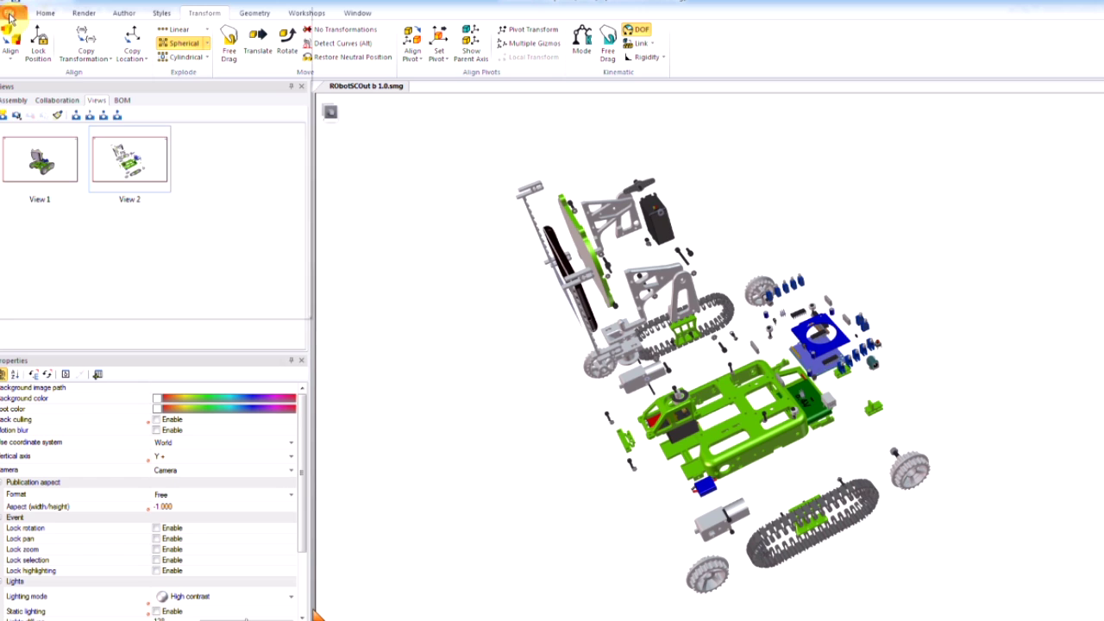
click(429, 2)
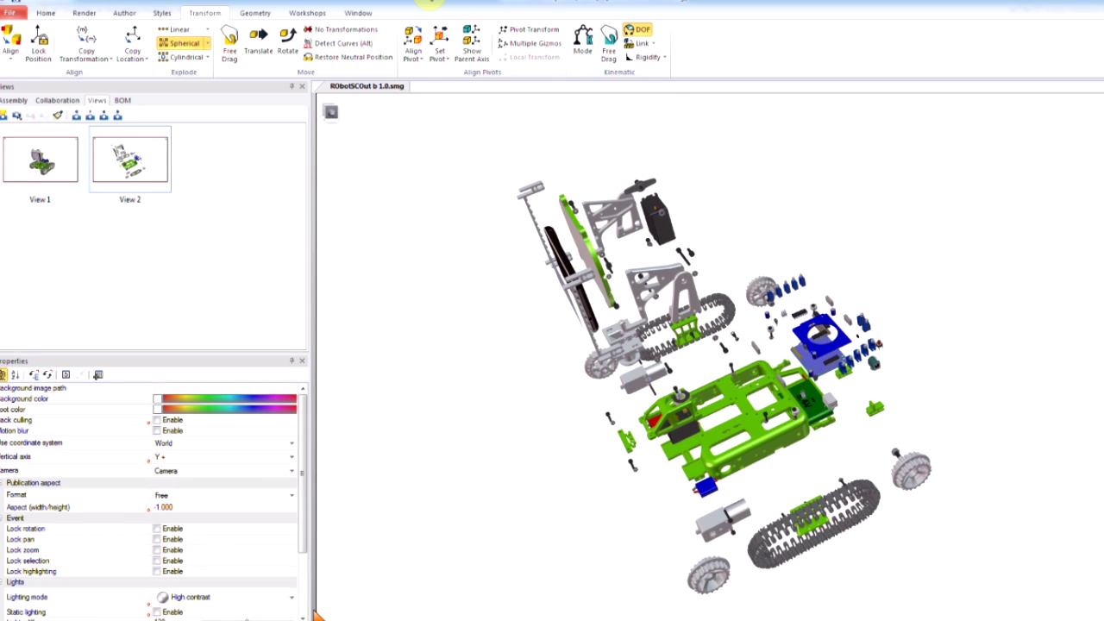
click(8, 14)
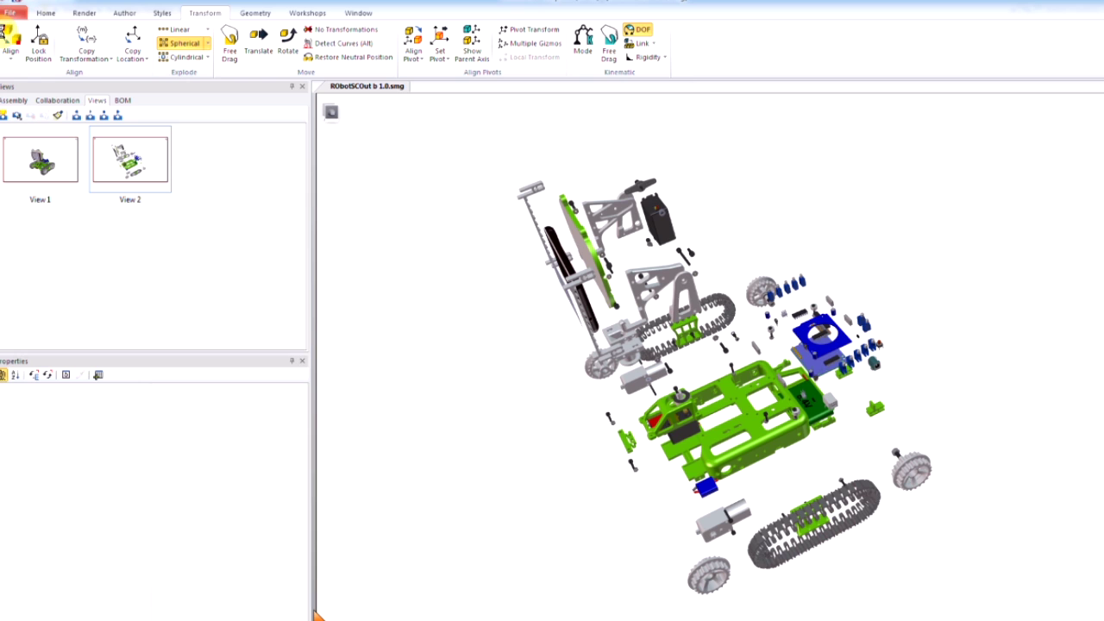
- Update the document from the RObotSCOut b 1.0.SLDASM assembly in the Rosco-Modified folder
click(9, 13)
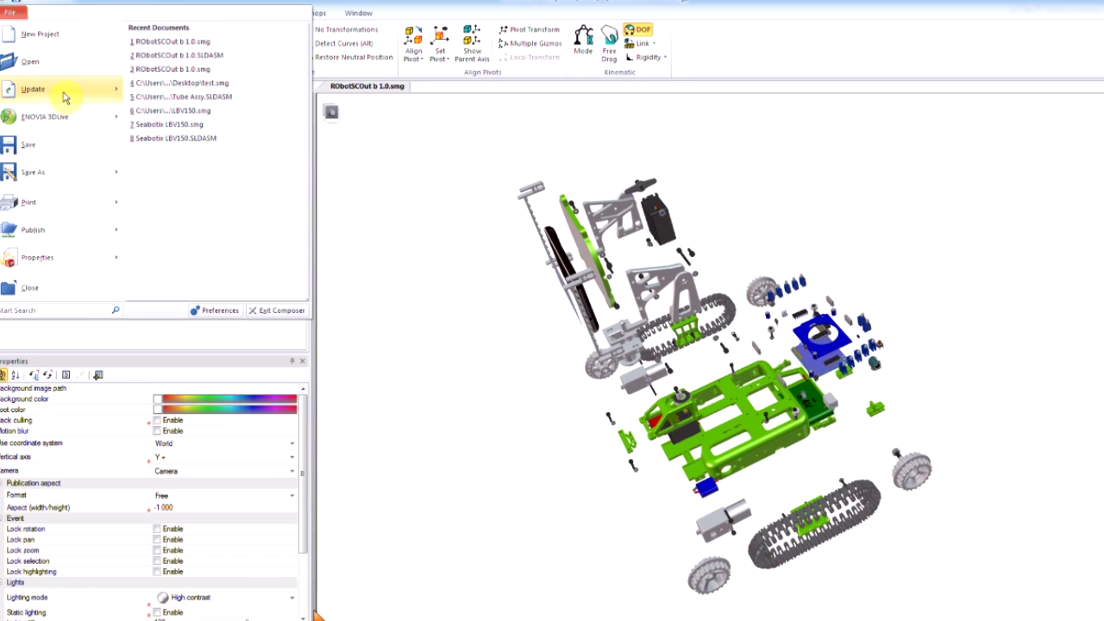
mouse_move(65, 93)
click(167, 43)
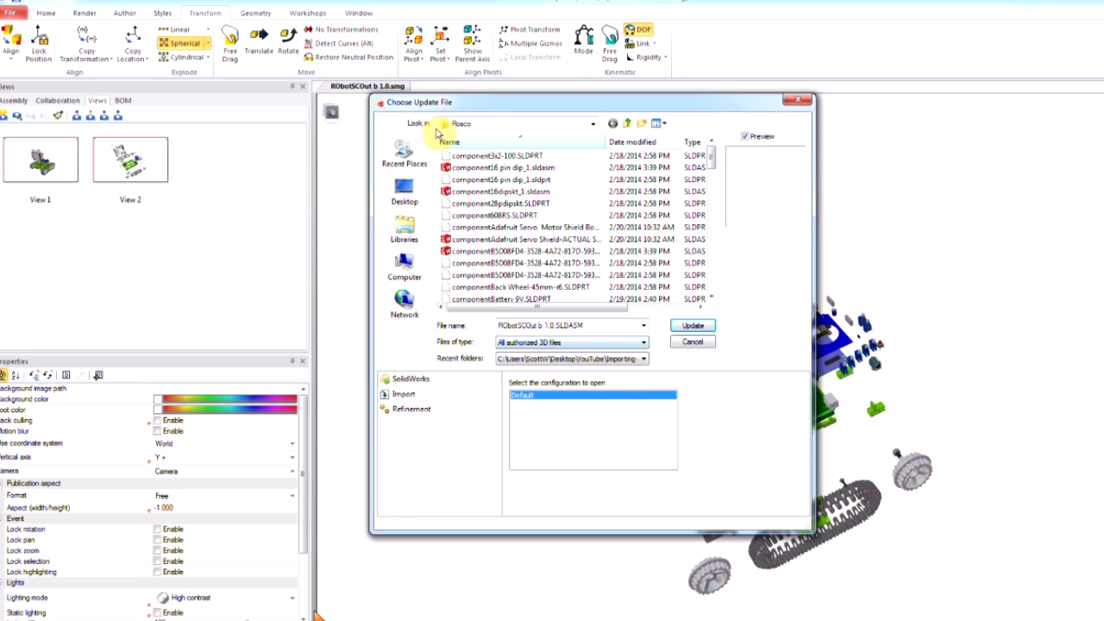
click(626, 123)
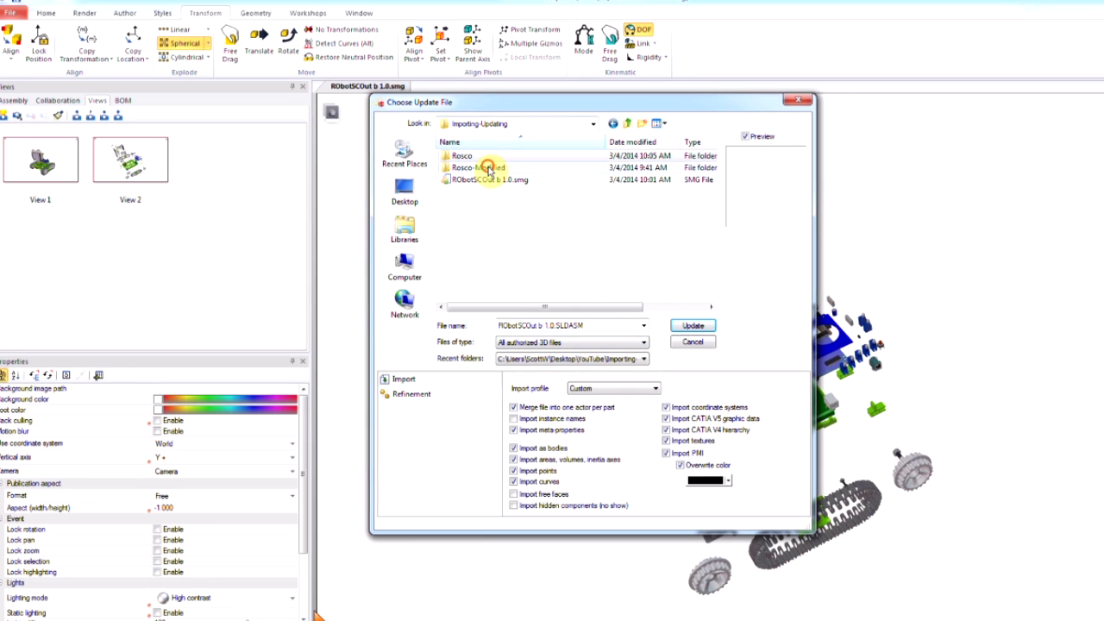
double_click(489, 166)
click(584, 342)
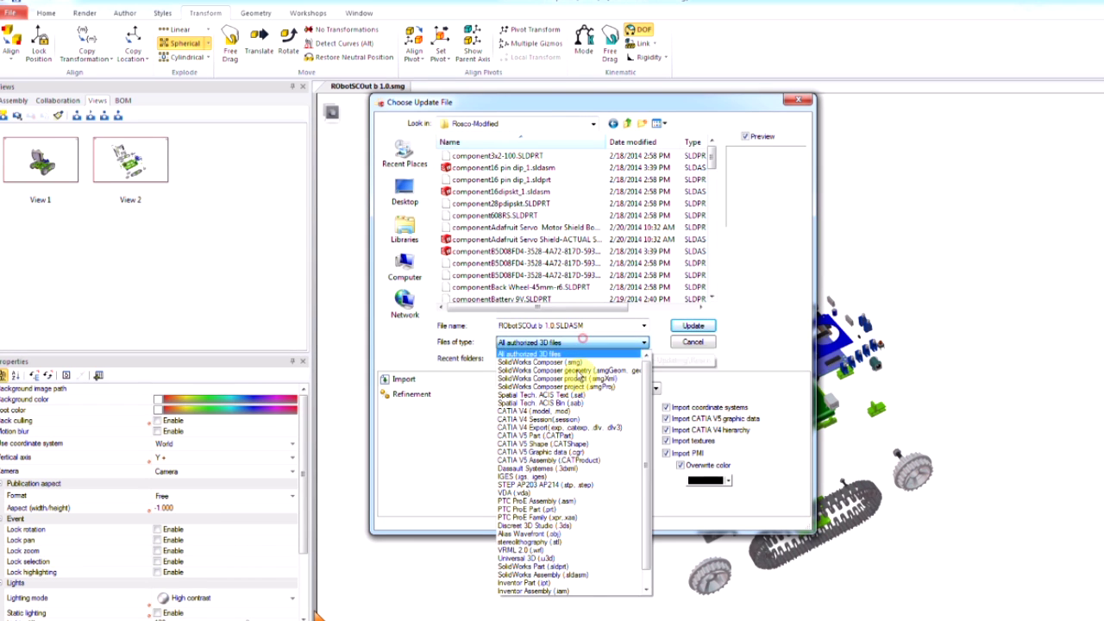
click(565, 575)
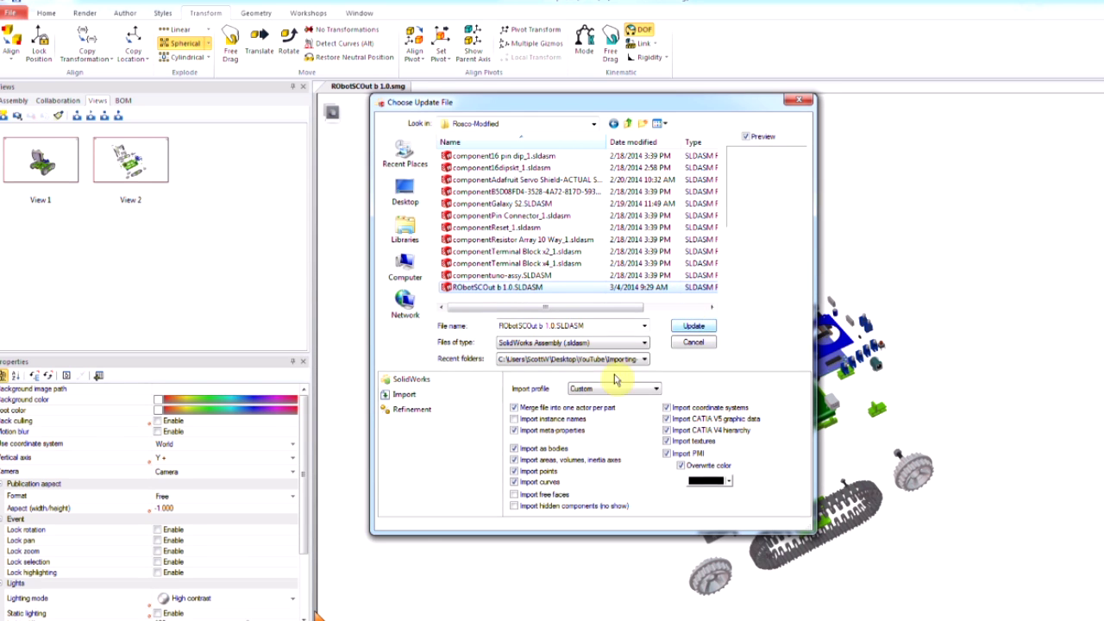
click(695, 326)
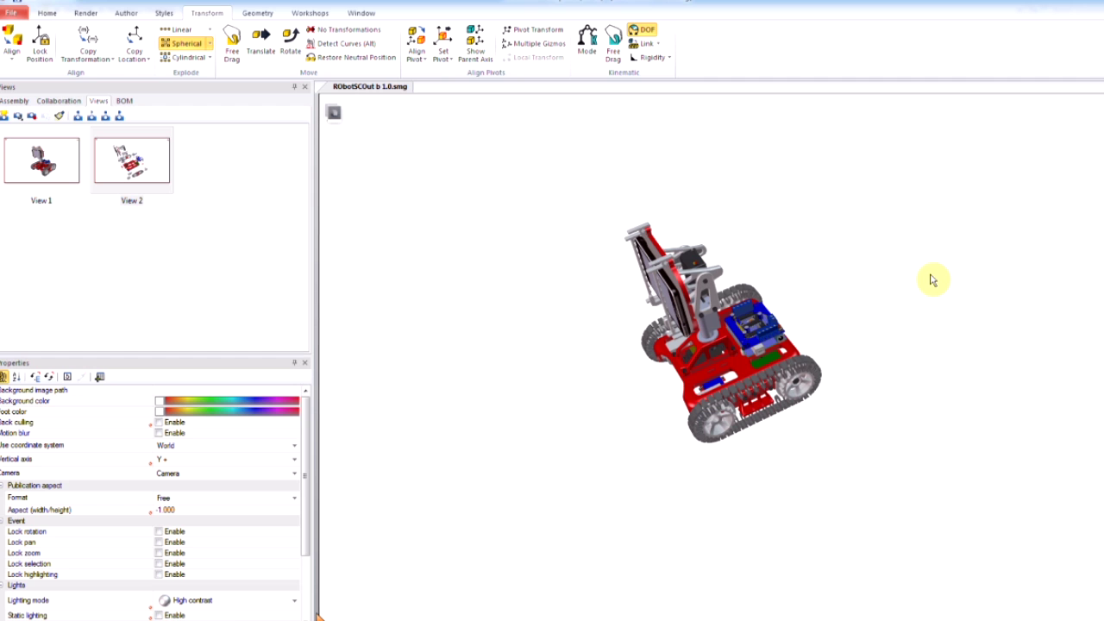
- Inspect the updated robot in View 1 from another angle and in the exploded View 2
click(39, 155)
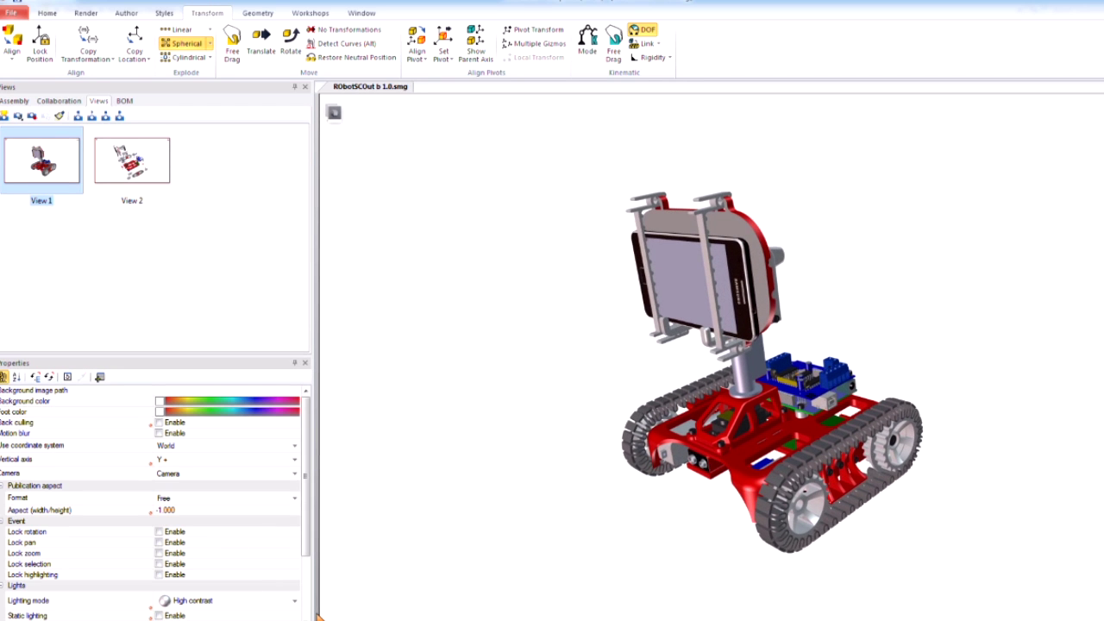
drag(872, 439, 806, 392)
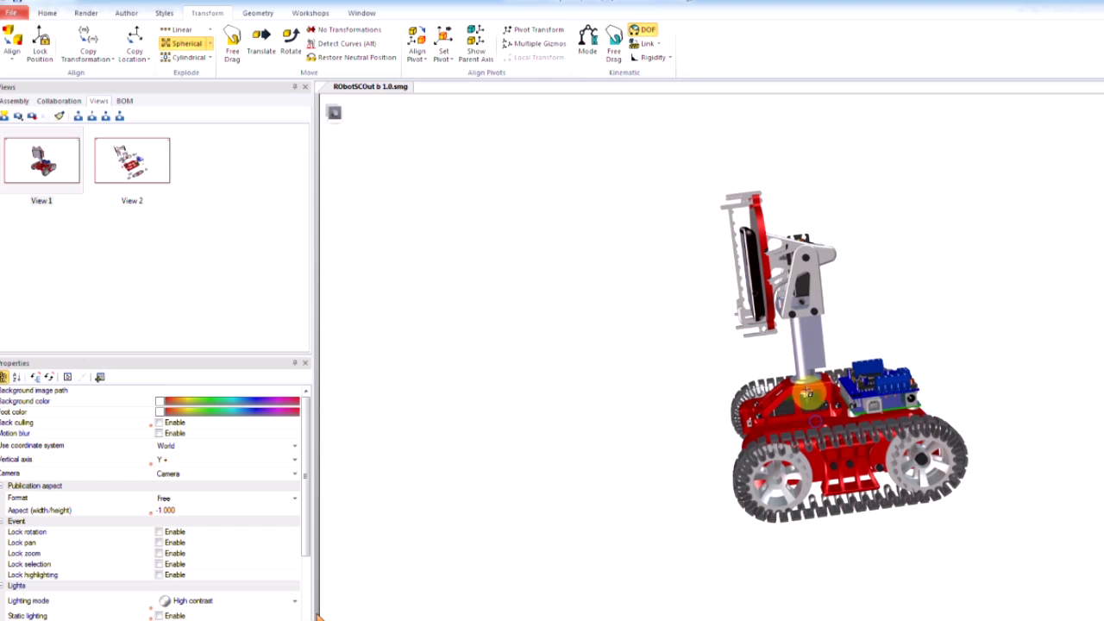
click(101, 152)
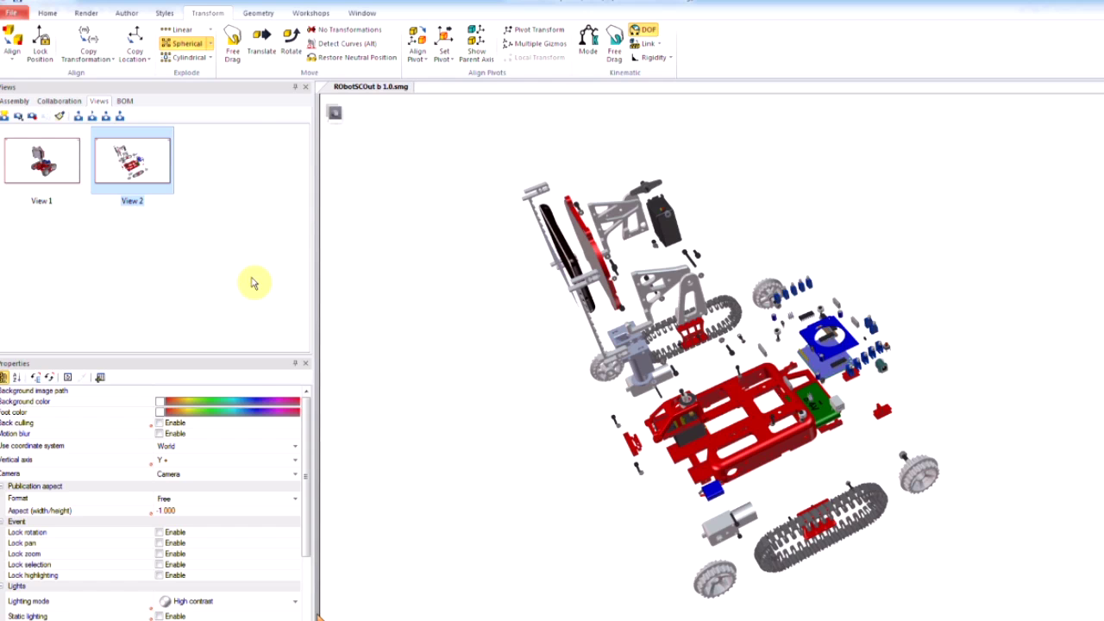
- Close the document without saving changes and open RObotSCOut b 1.0.smg from the Importing-Updating folder
key(ctrl+w)
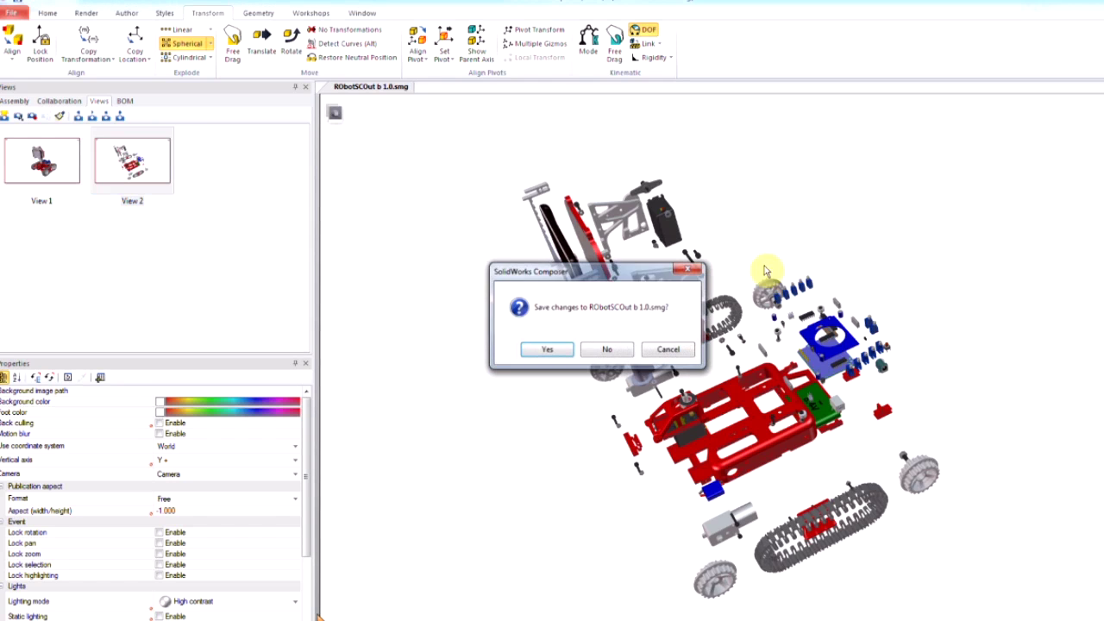
click(604, 349)
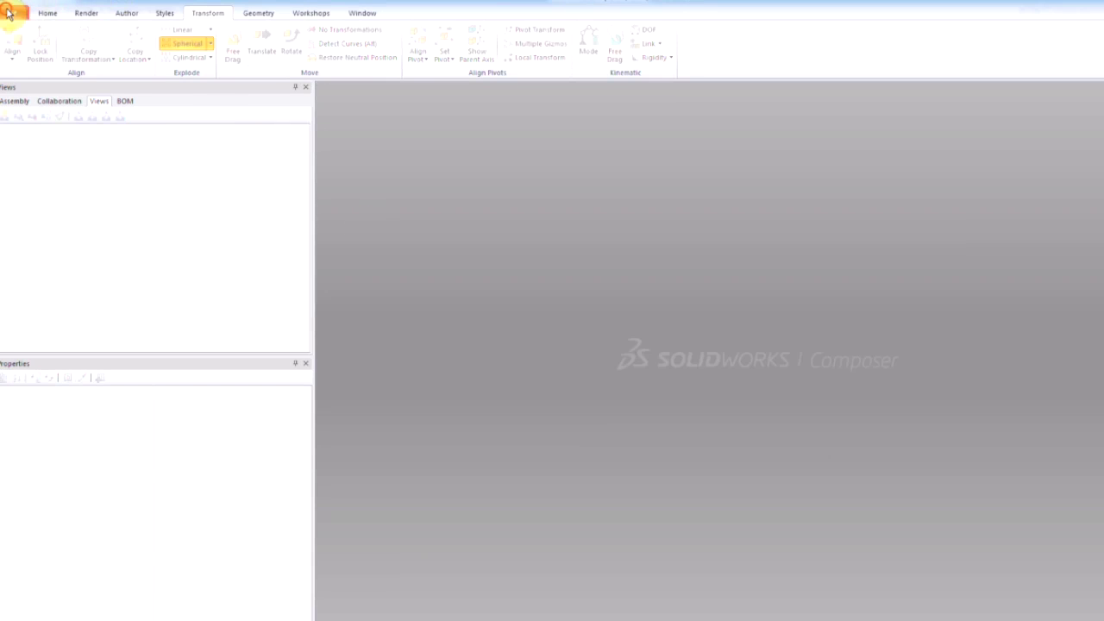
click(12, 12)
click(35, 66)
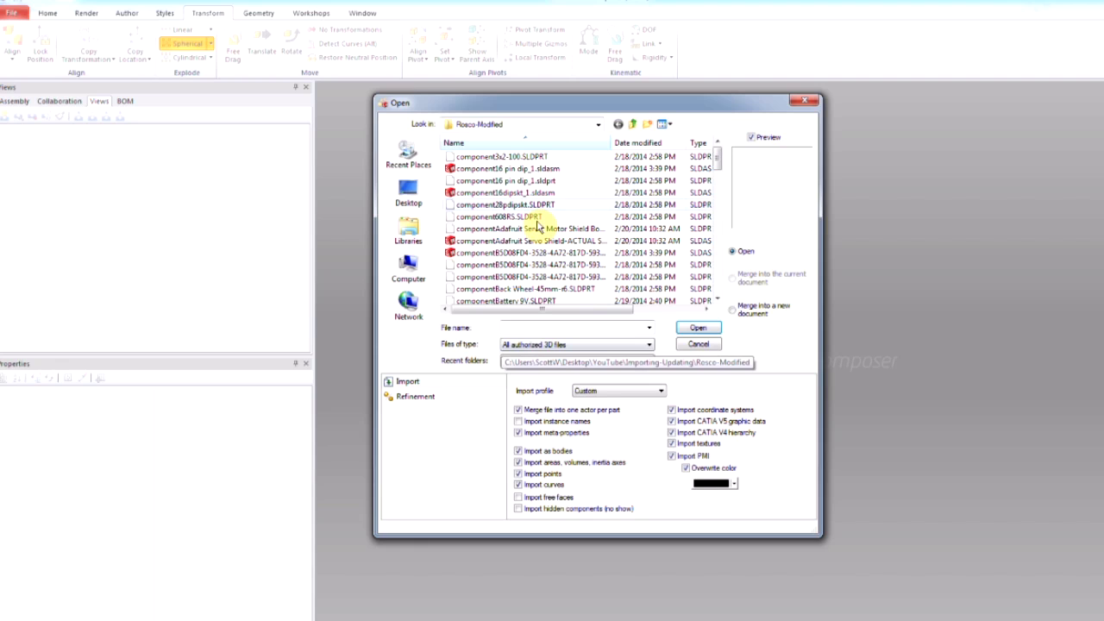
click(632, 125)
click(492, 181)
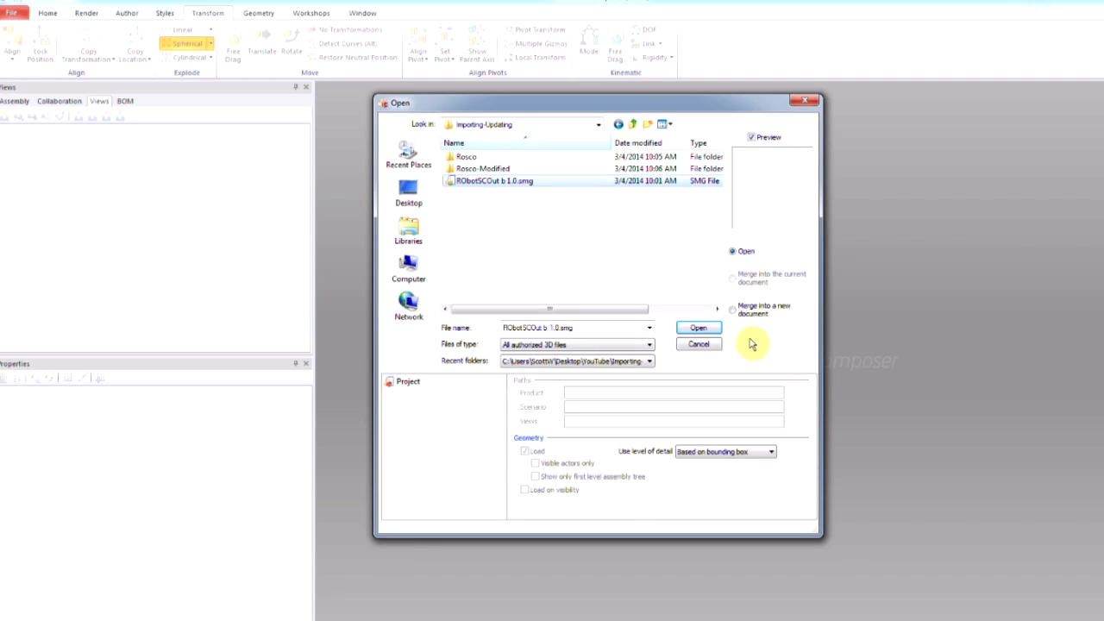
click(698, 329)
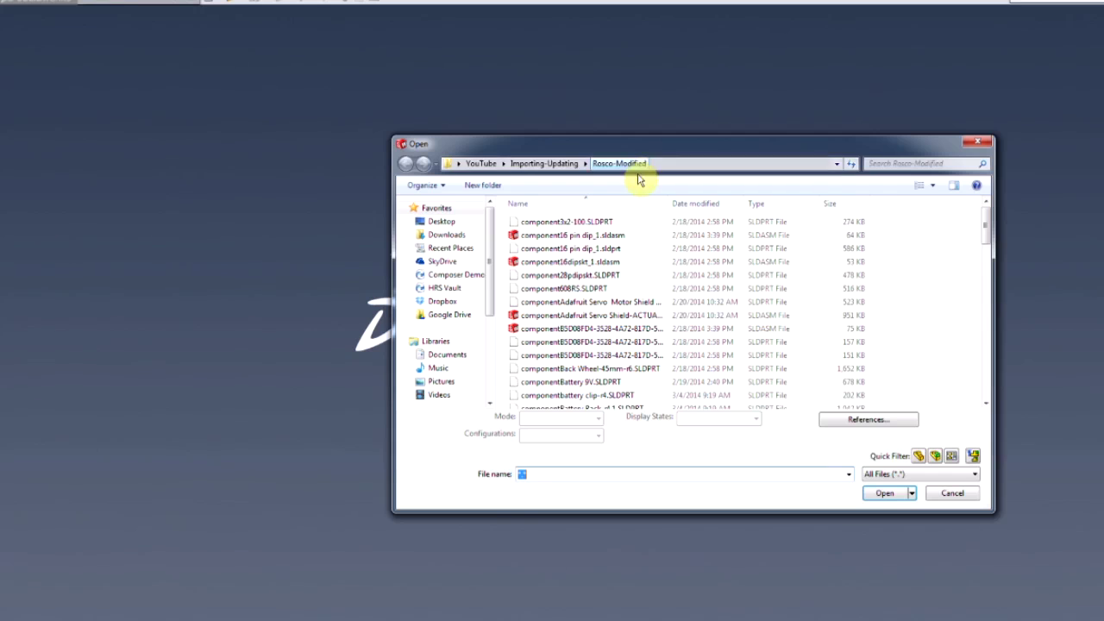
- Switch to SolidWorks and open the RObotSCOut b 1.0 assembly from the Rosco-Modified folder
click(556, 167)
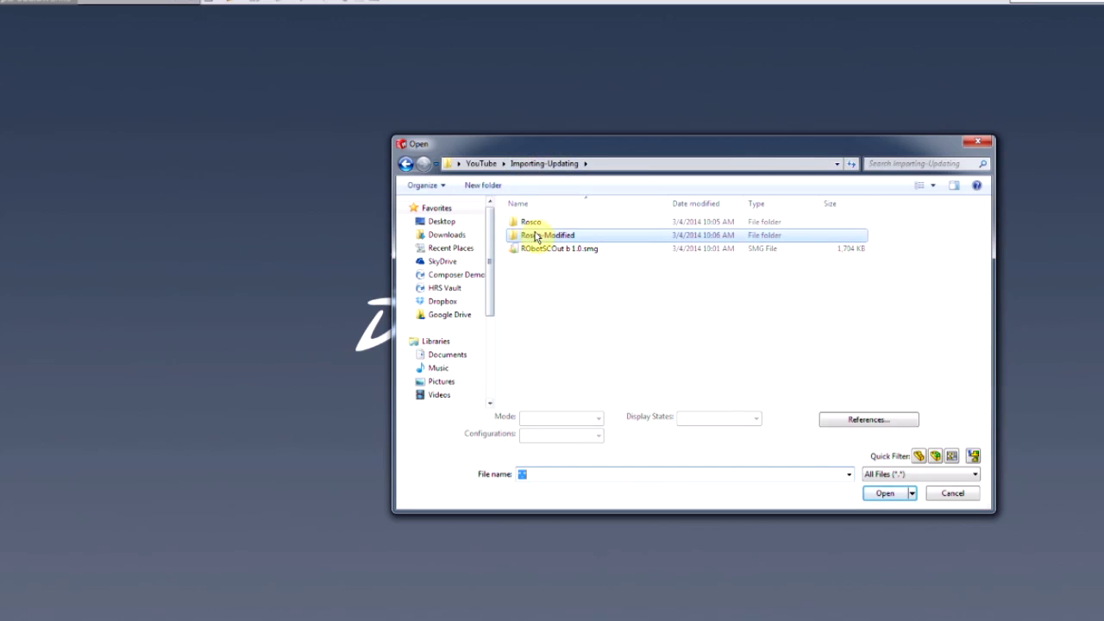
double_click(536, 237)
click(973, 455)
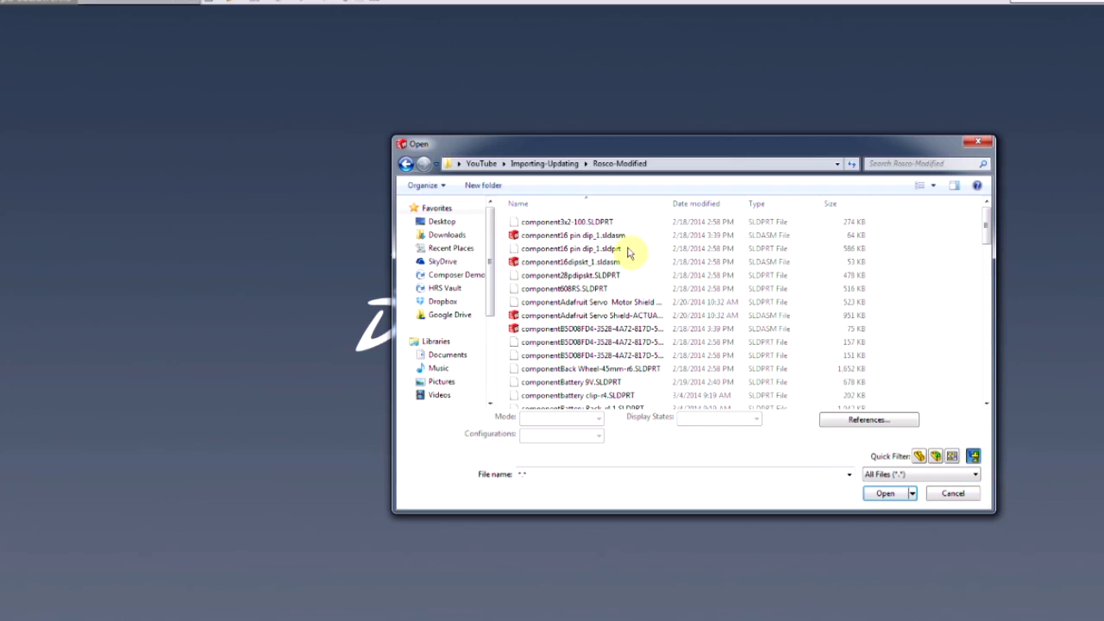
click(545, 223)
click(901, 495)
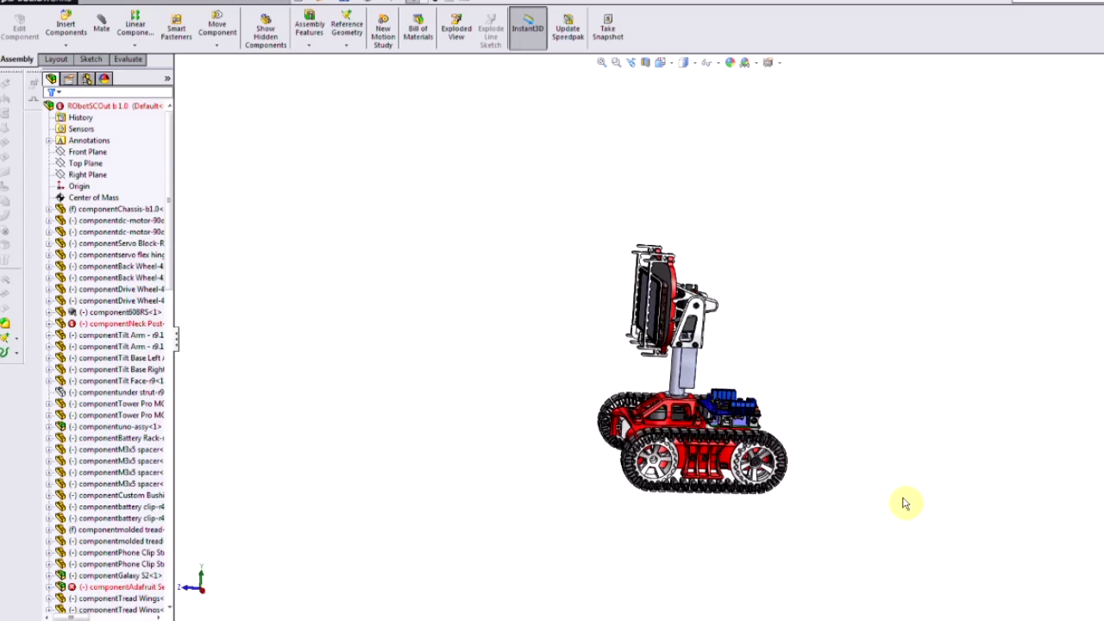
- Save the modified assembly as a SolidWorks Composer file named Update.smg in the Importing-Updating folder
click(95, 7)
click(129, 103)
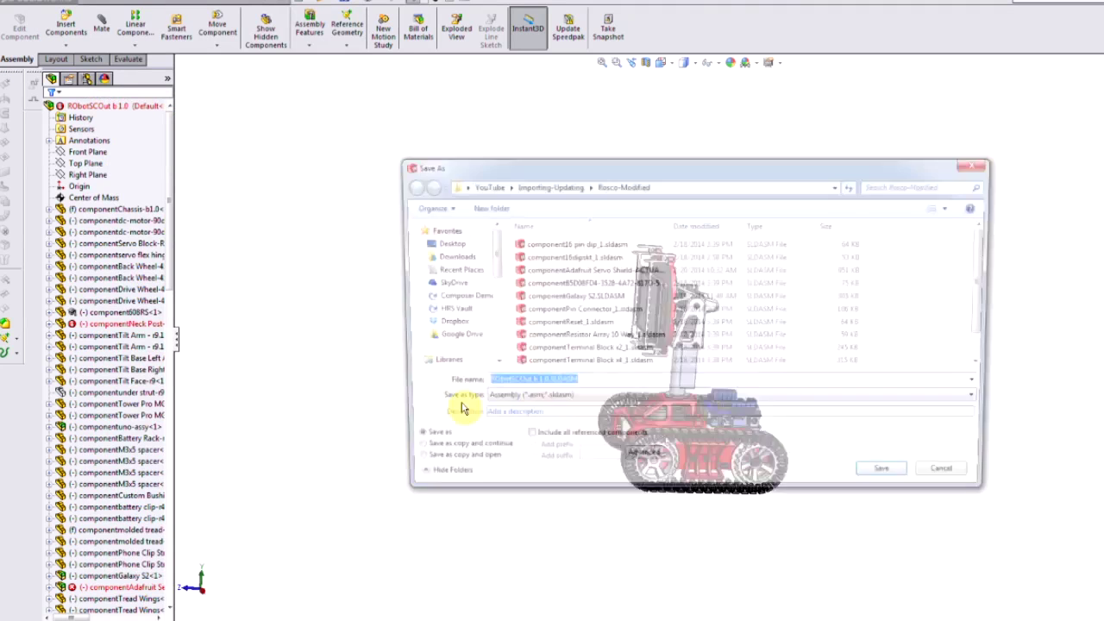
click(561, 402)
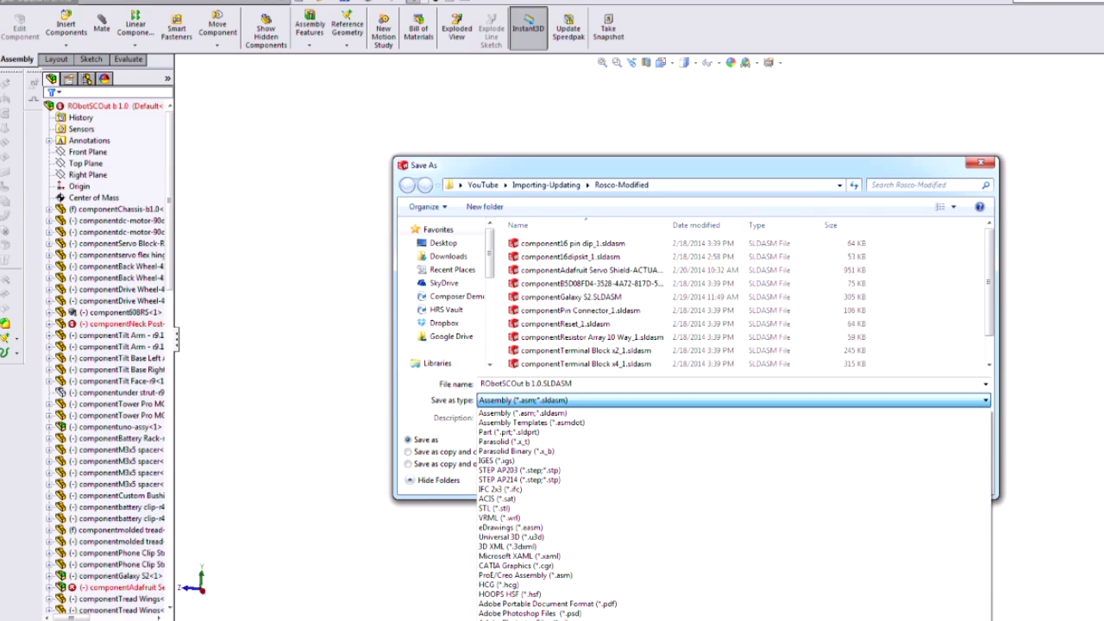
click(517, 618)
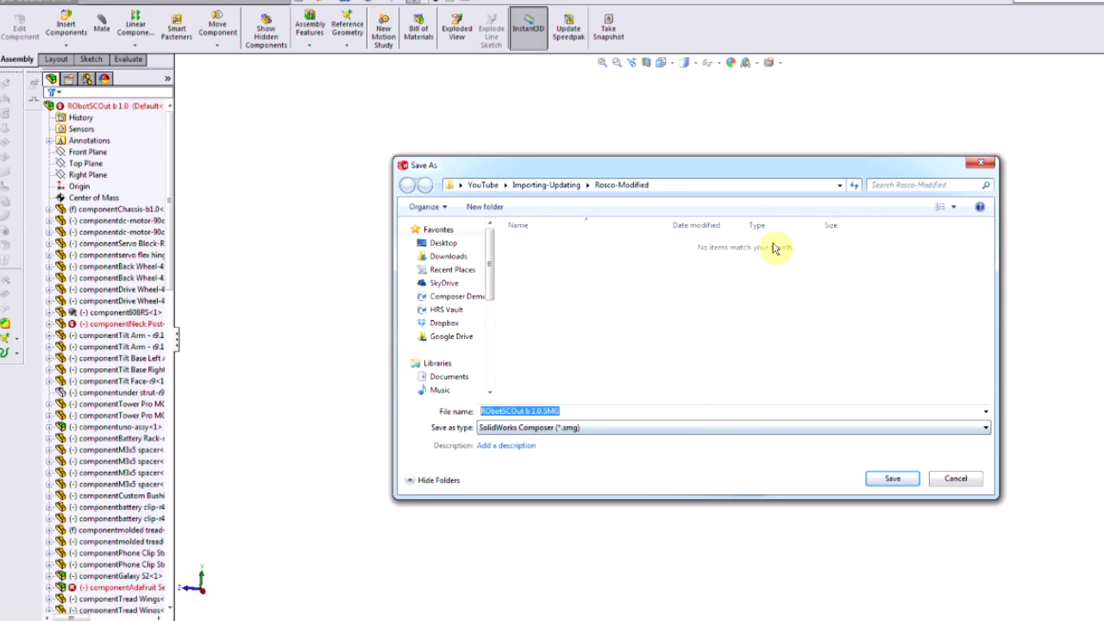
click(522, 184)
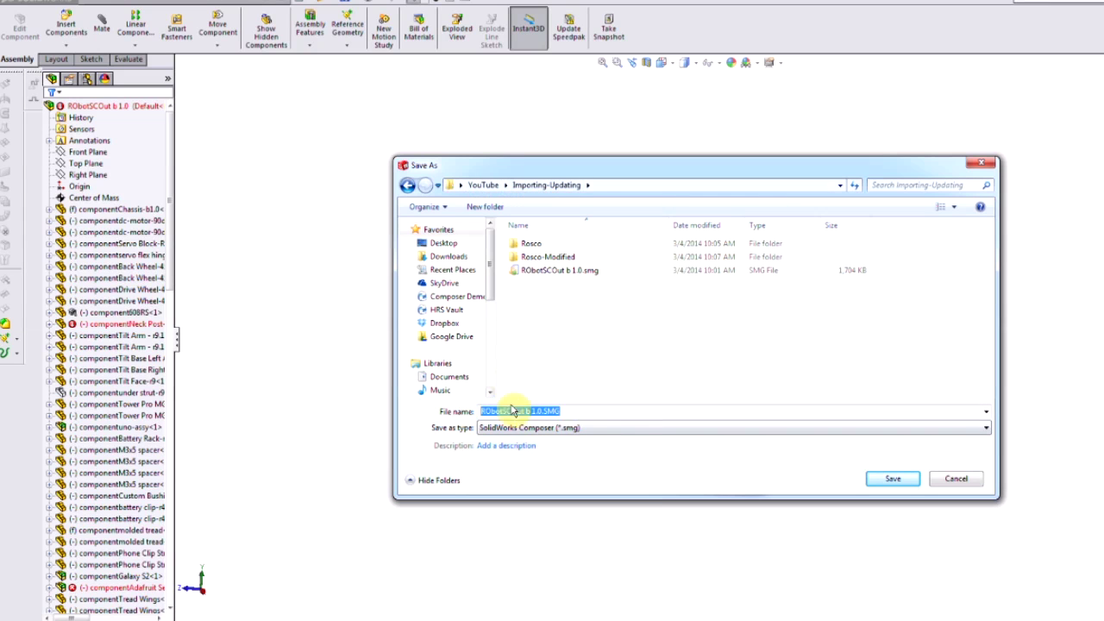
key(Up)
key(Up)
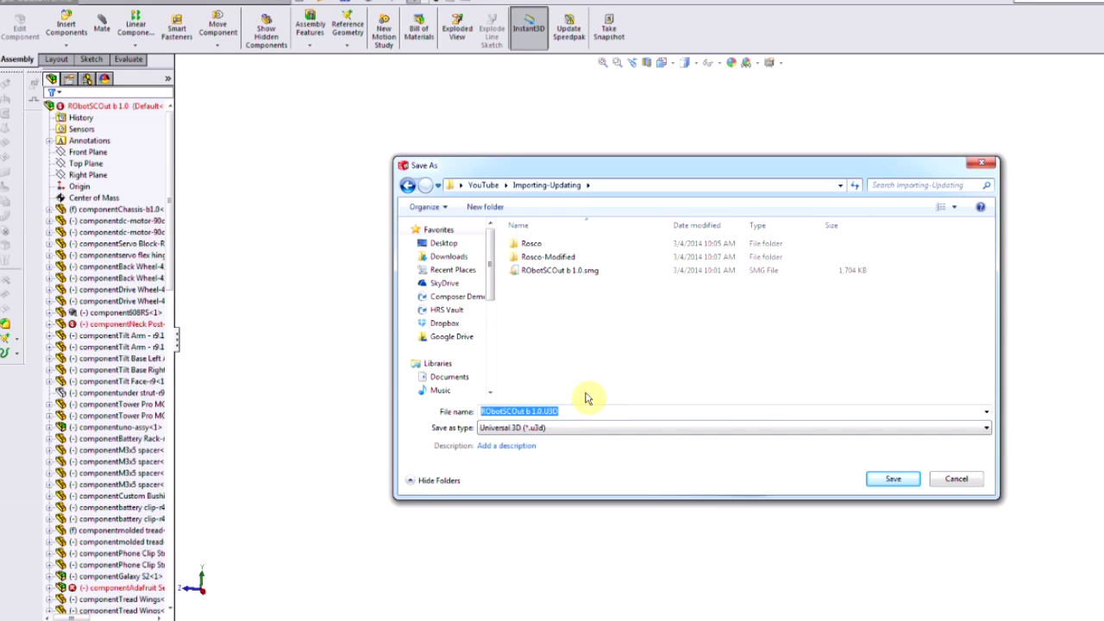
key(Up)
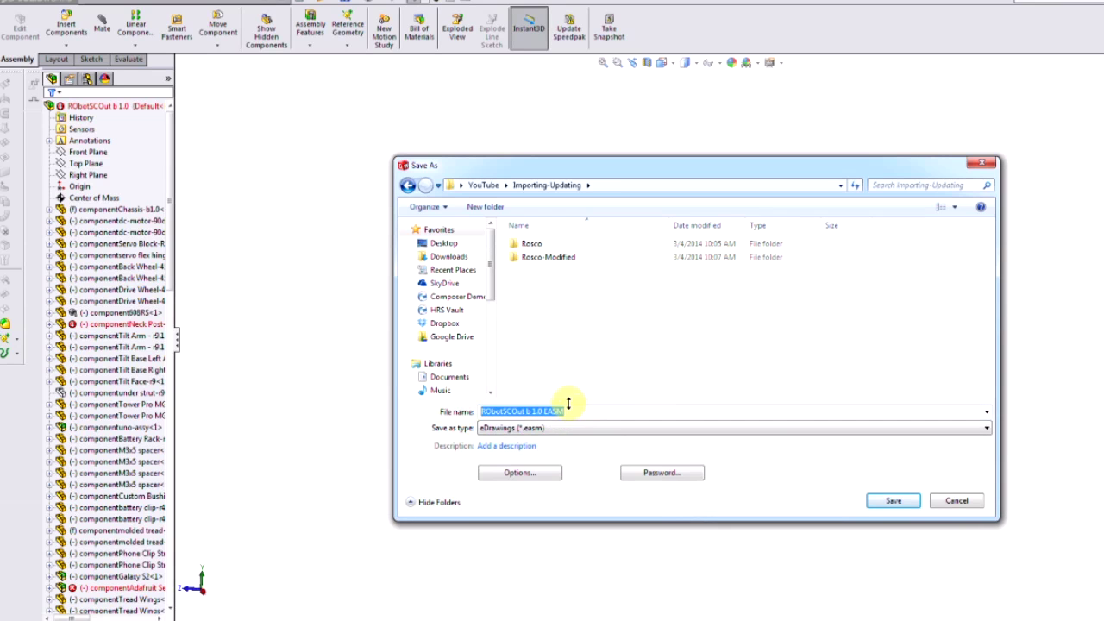
text(Update)
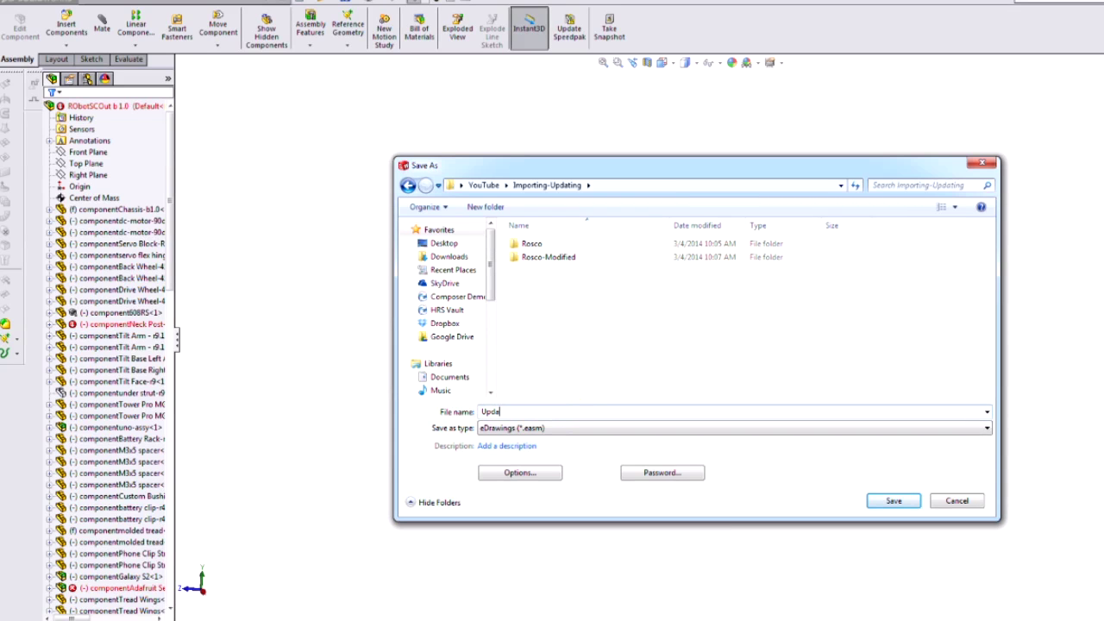
click(538, 429)
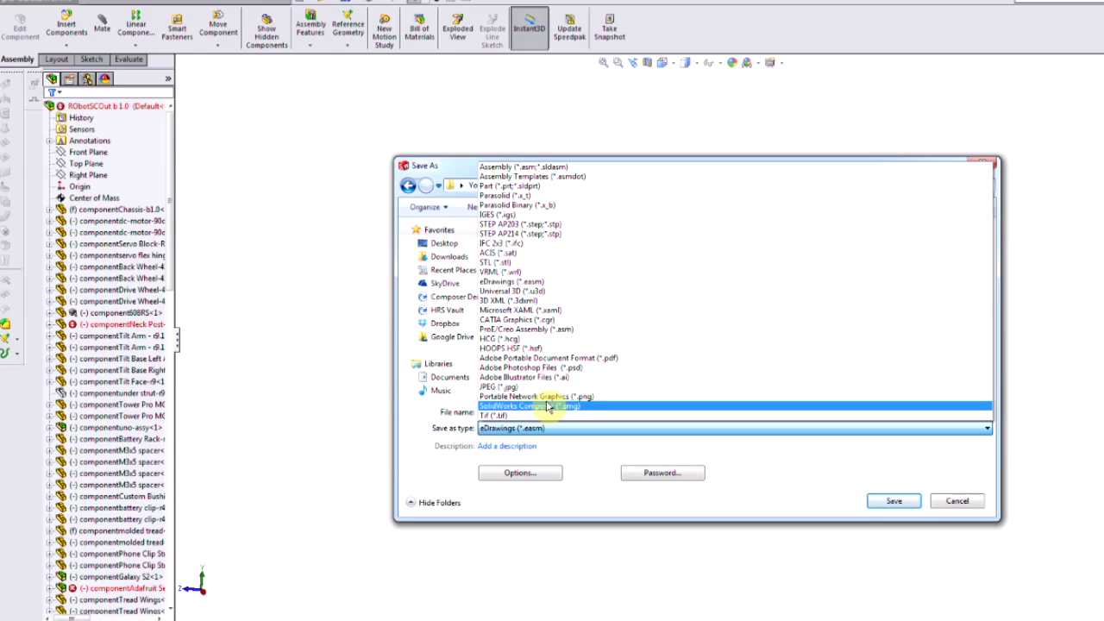
click(551, 409)
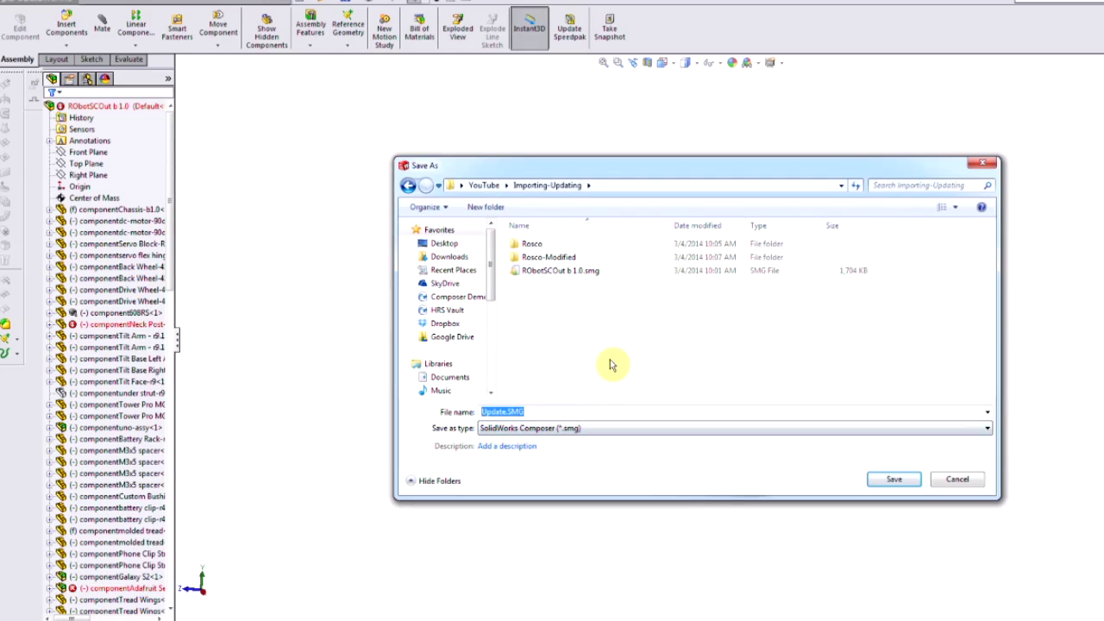
click(894, 478)
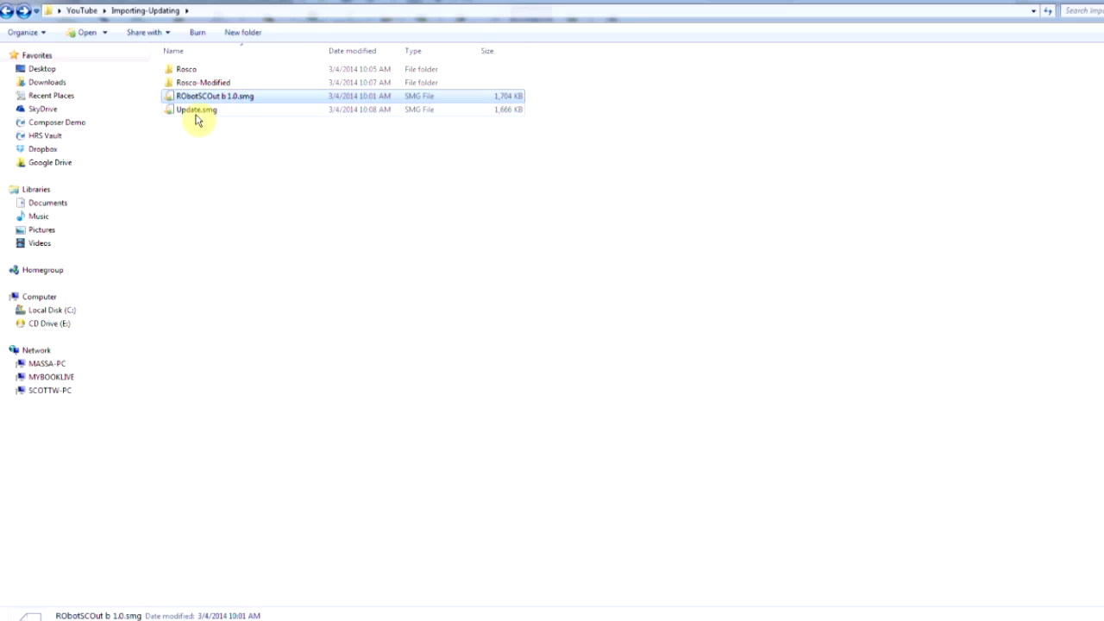
- Open Update.smg from Windows Explorer in Composer, inspect the modified robot, and close it without saving
click(198, 116)
double_click(198, 117)
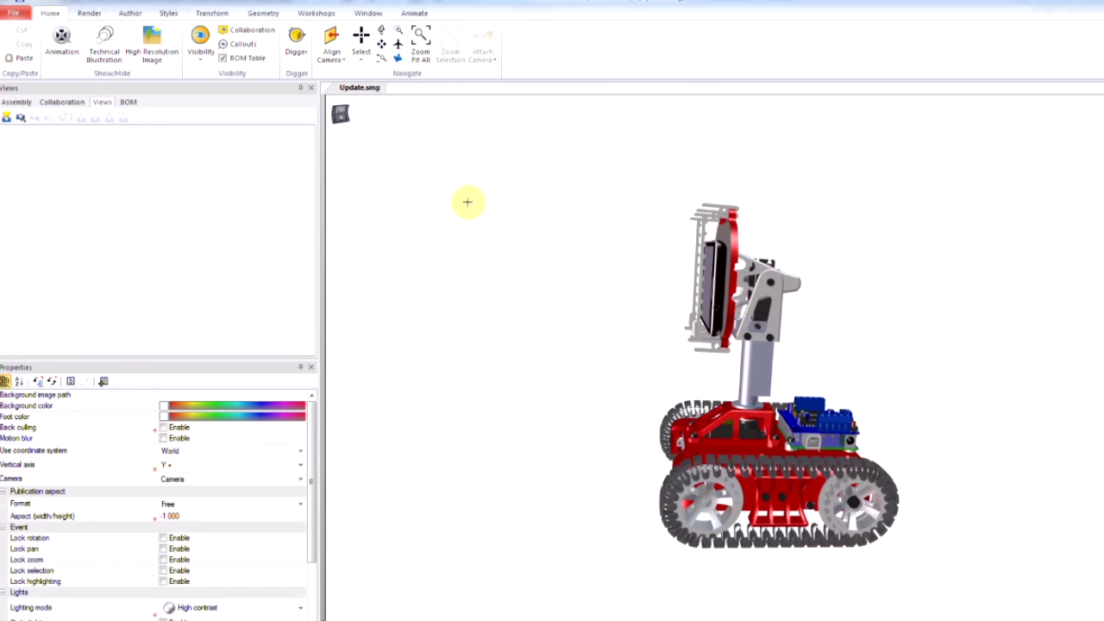
drag(732, 382, 750, 387)
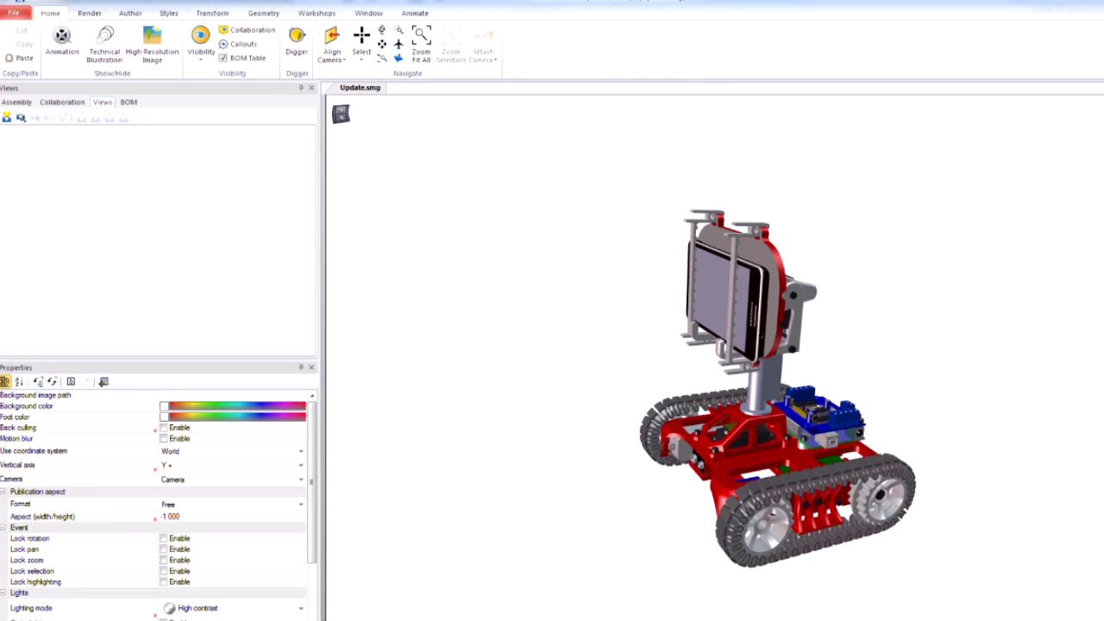
key(alt+F4)
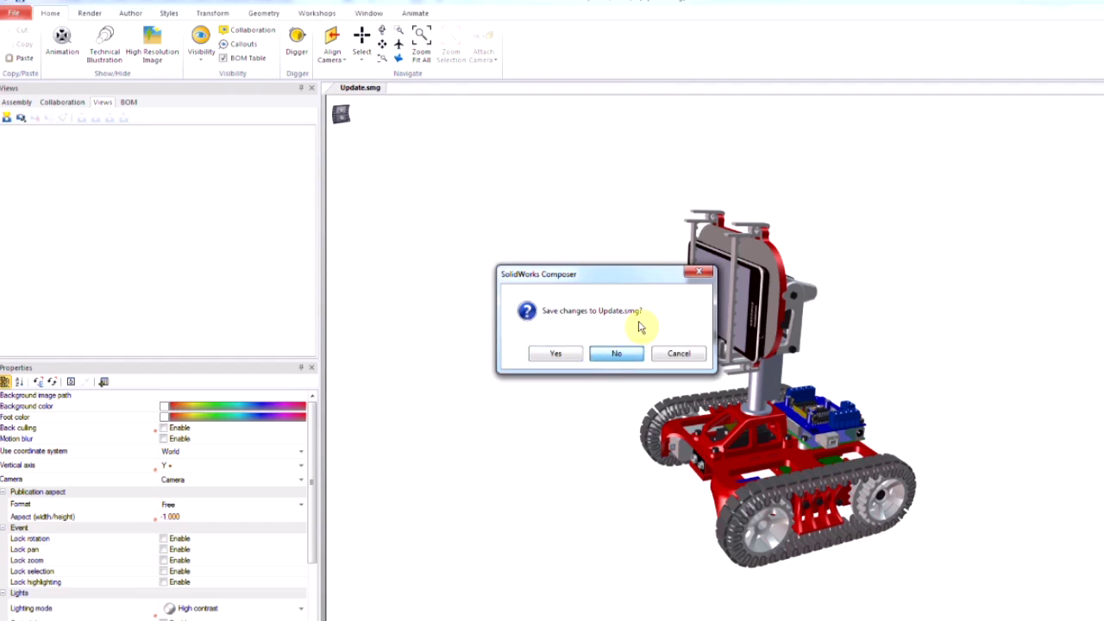
key(Return)
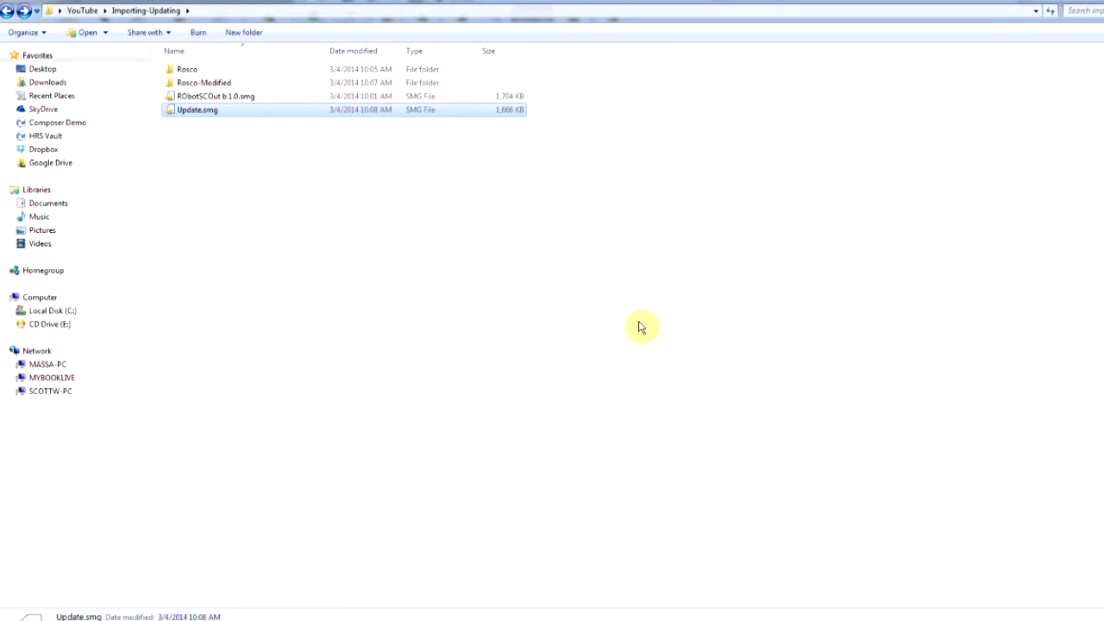
- Open RObotSCOut b 1.0.smg in Composer from the Importing-Updating folder
click(247, 98)
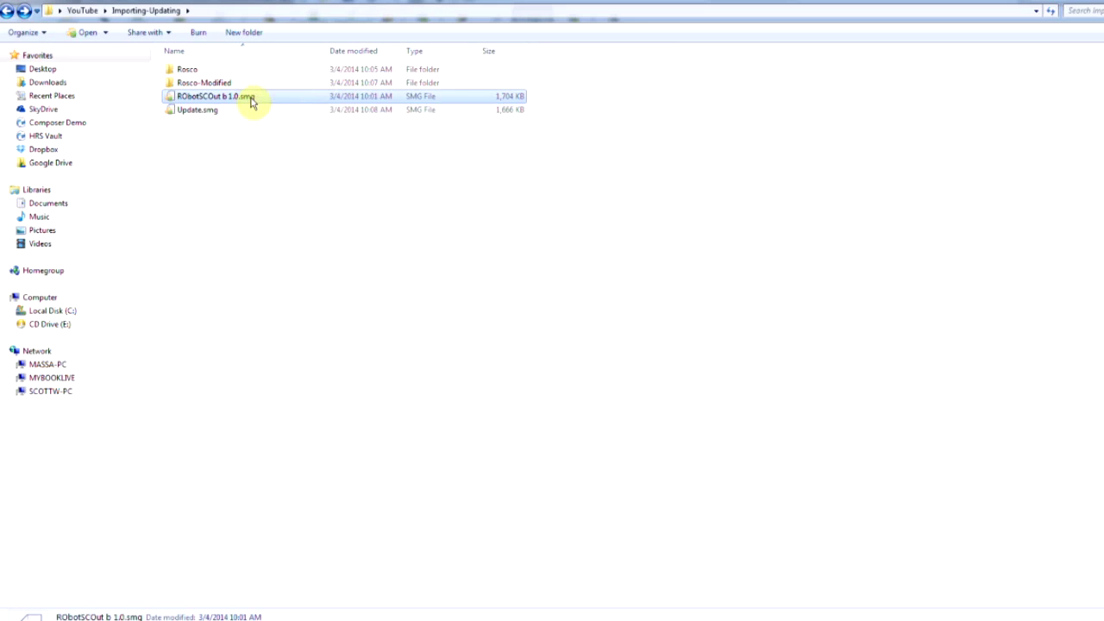
double_click(251, 102)
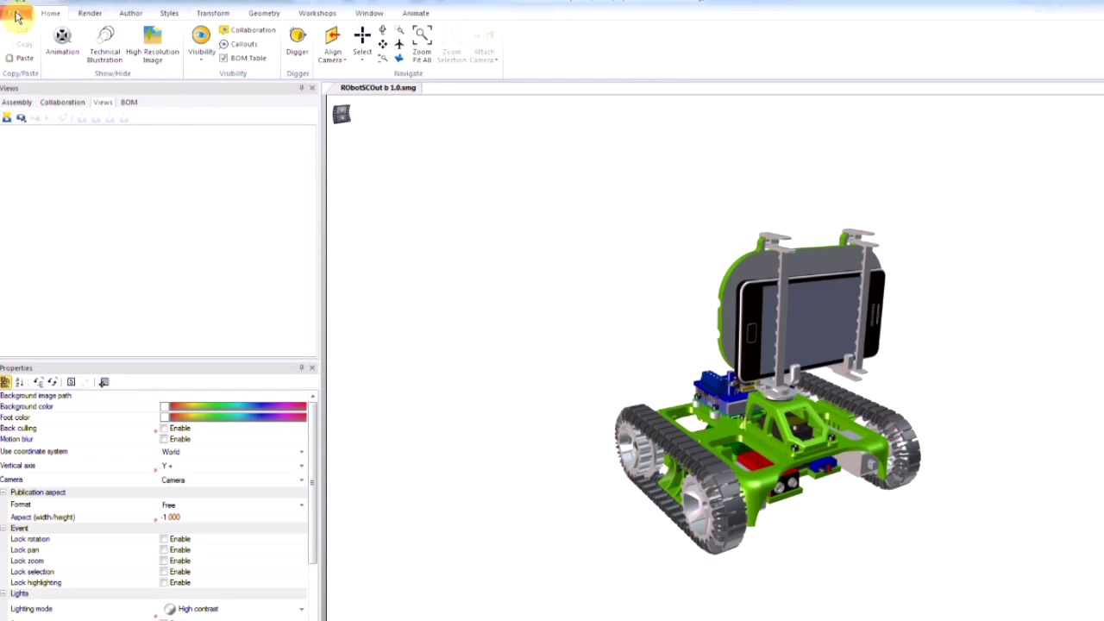
click(14, 12)
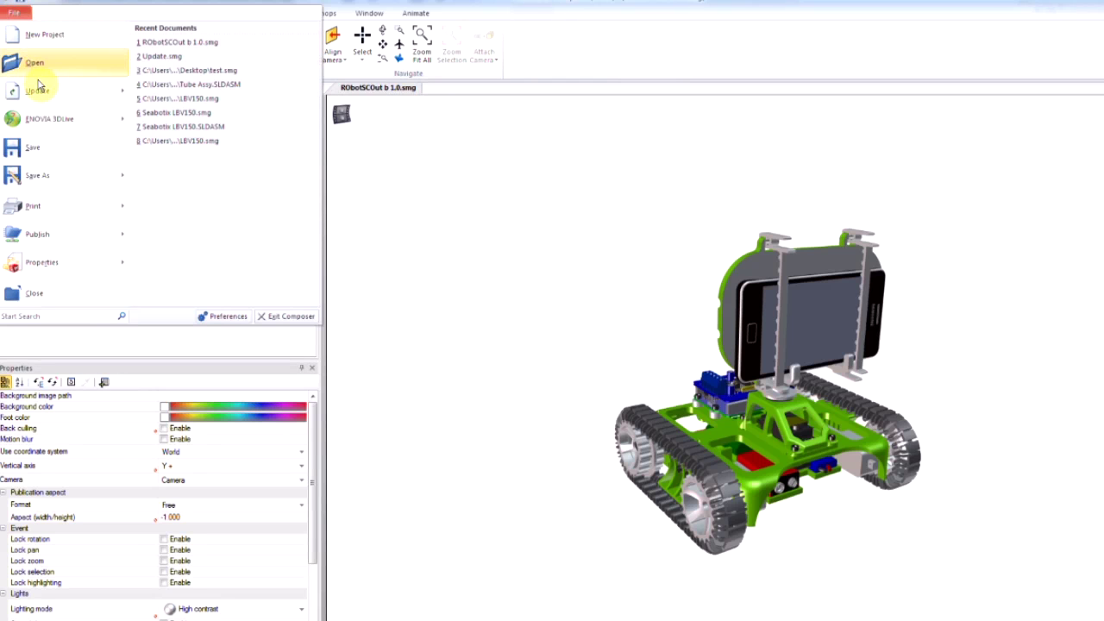
click(371, 223)
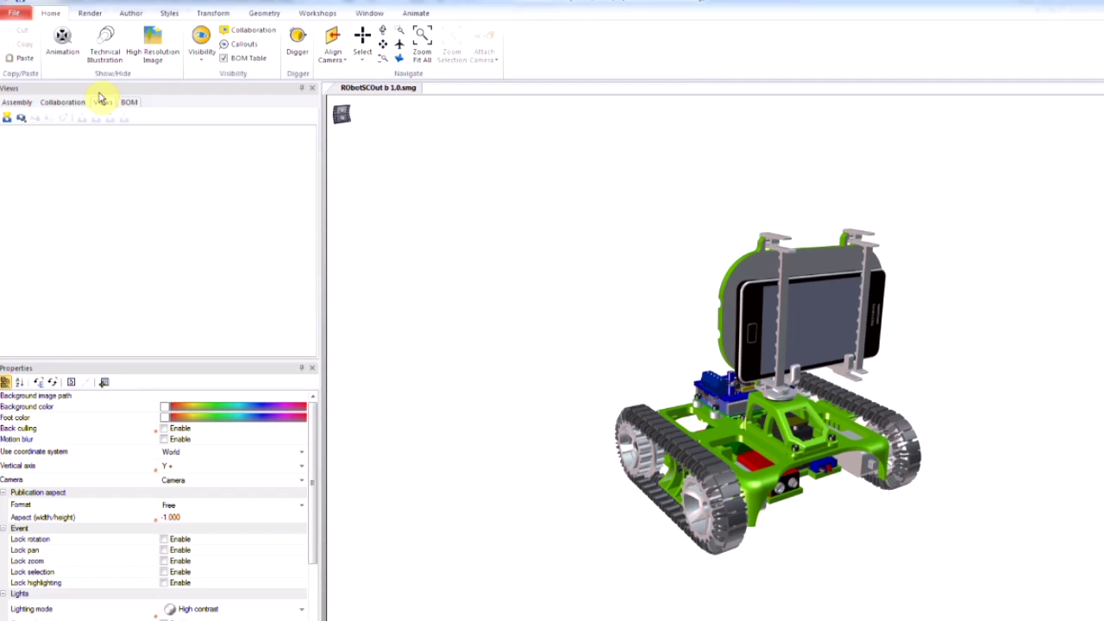
- Create a view of the assembled robot and a second view with all its parts exploded spherically
click(102, 102)
click(8, 117)
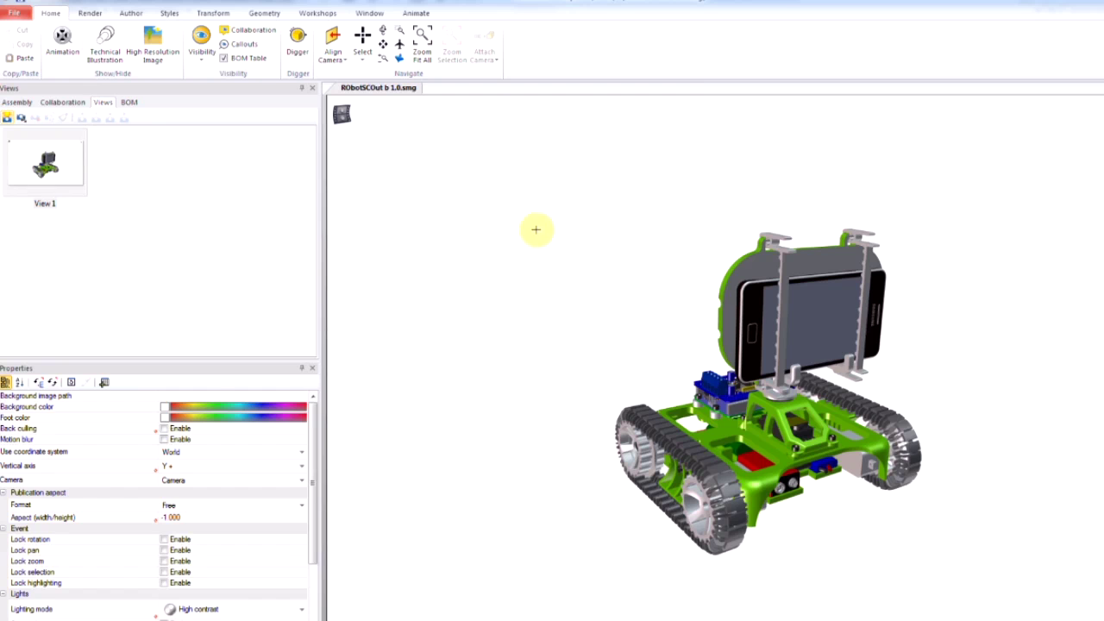
key(ctrl+a)
click(212, 12)
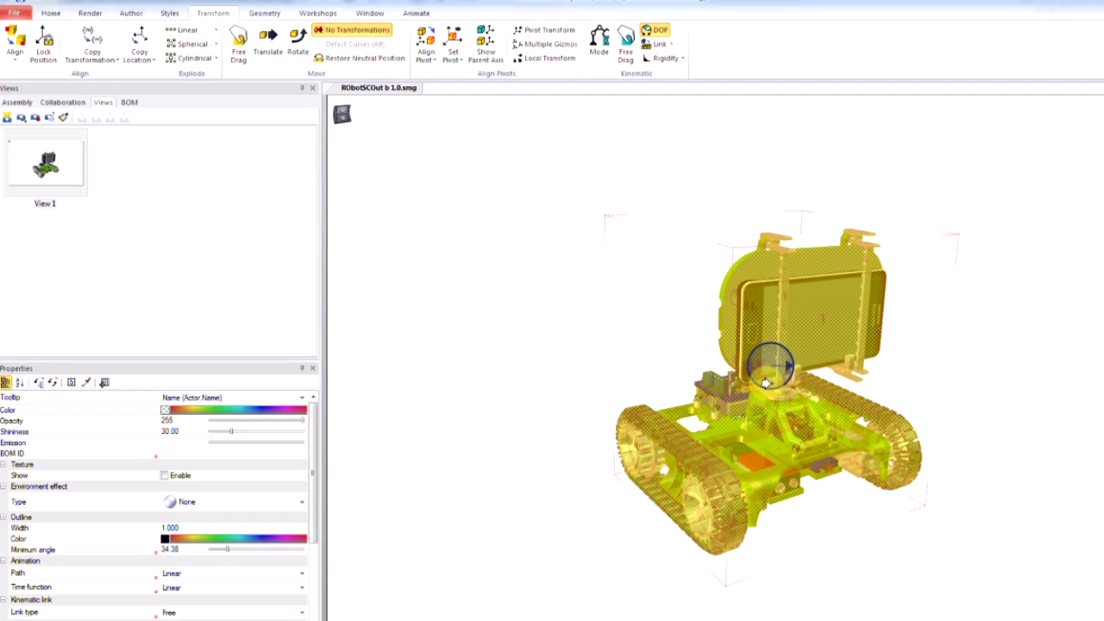
click(191, 43)
drag(636, 389, 862, 389)
click(483, 293)
click(7, 119)
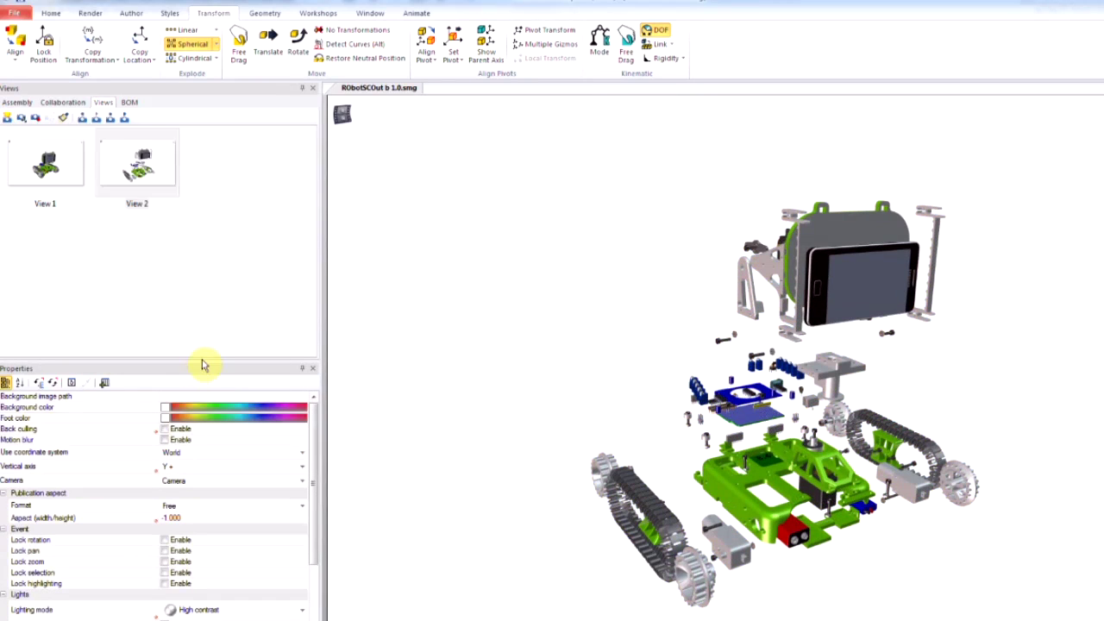
- Update the current document with Update.smg from the Importing-Updating folder, and check the assembled and exploded views
click(8, 5)
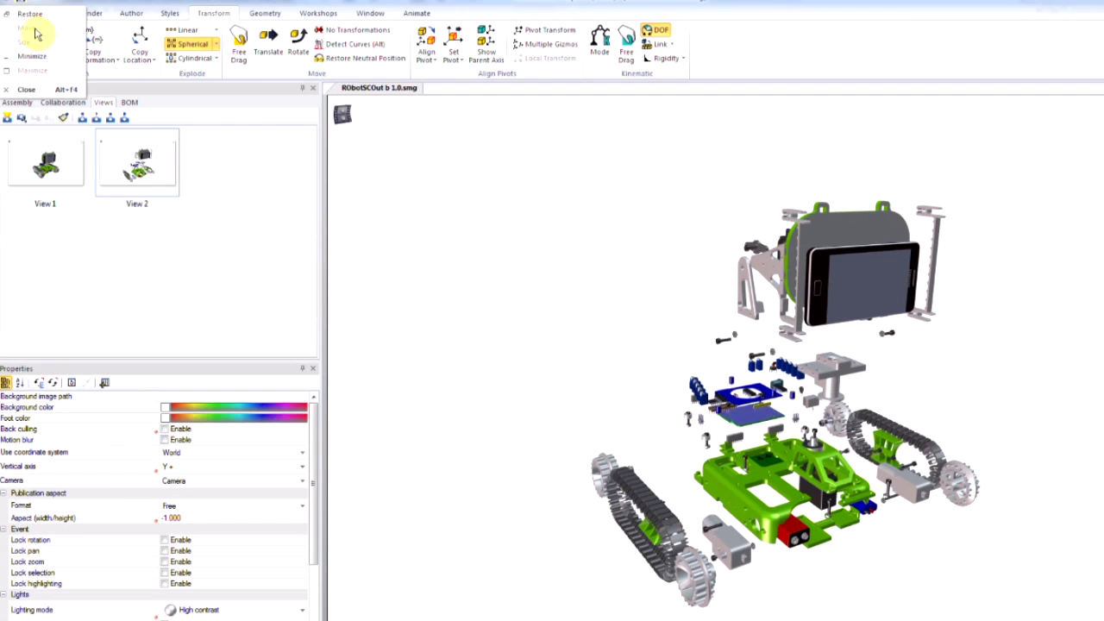
key(Escape)
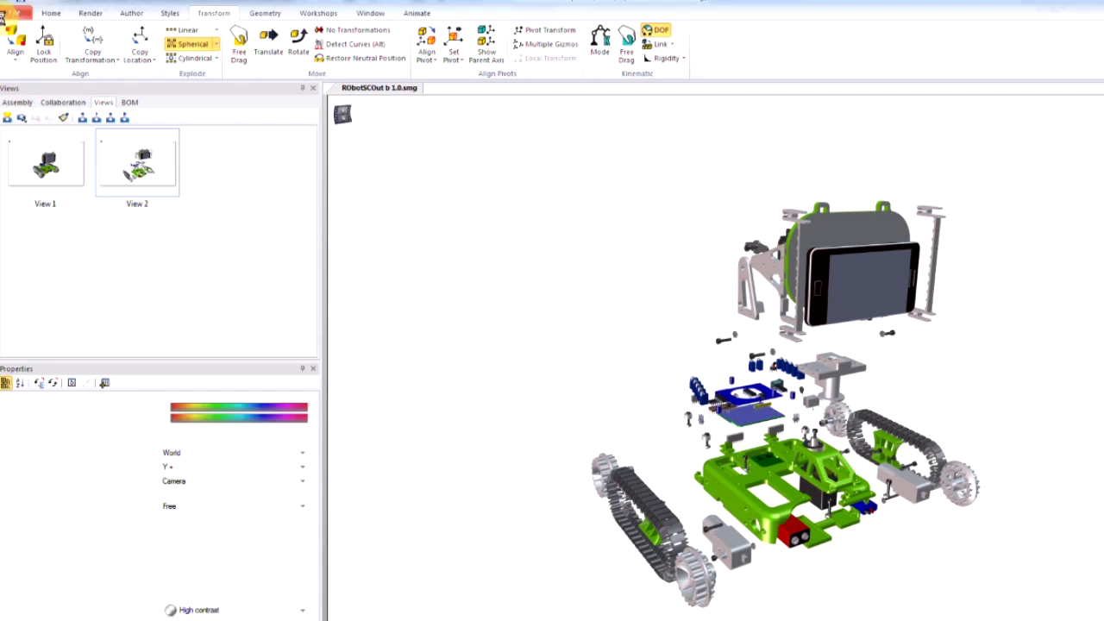
click(12, 14)
mouse_move(37, 90)
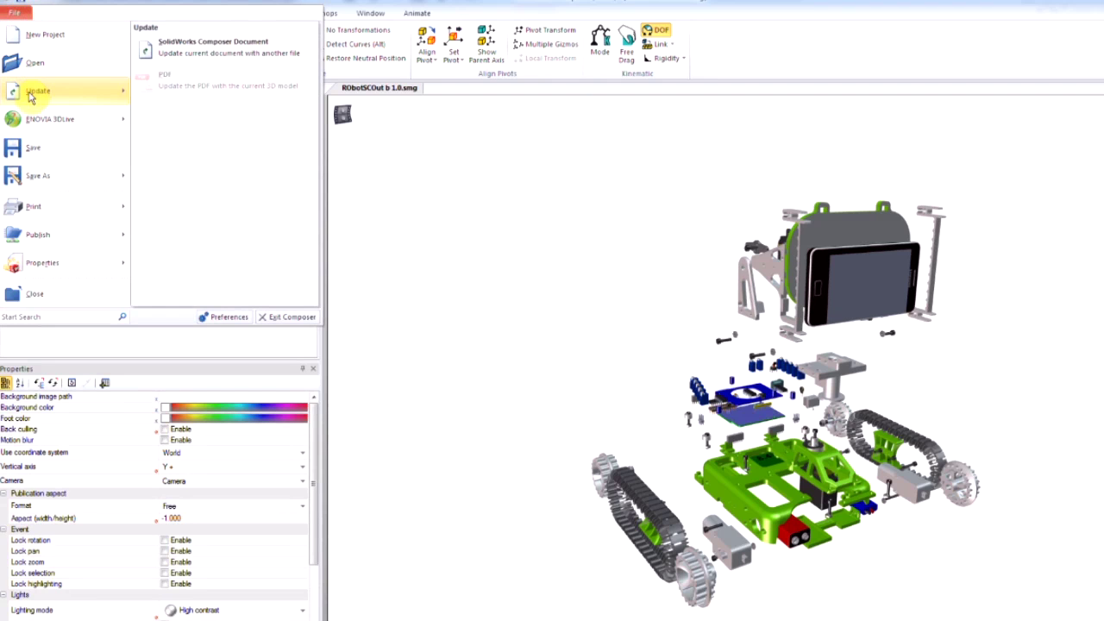
click(169, 50)
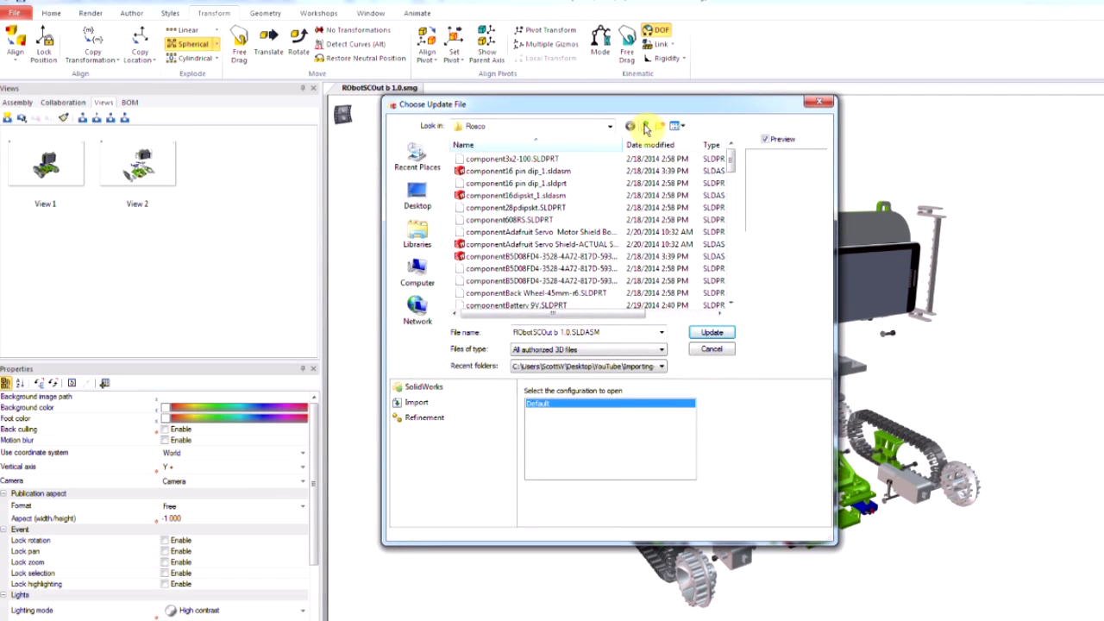
click(646, 126)
click(486, 195)
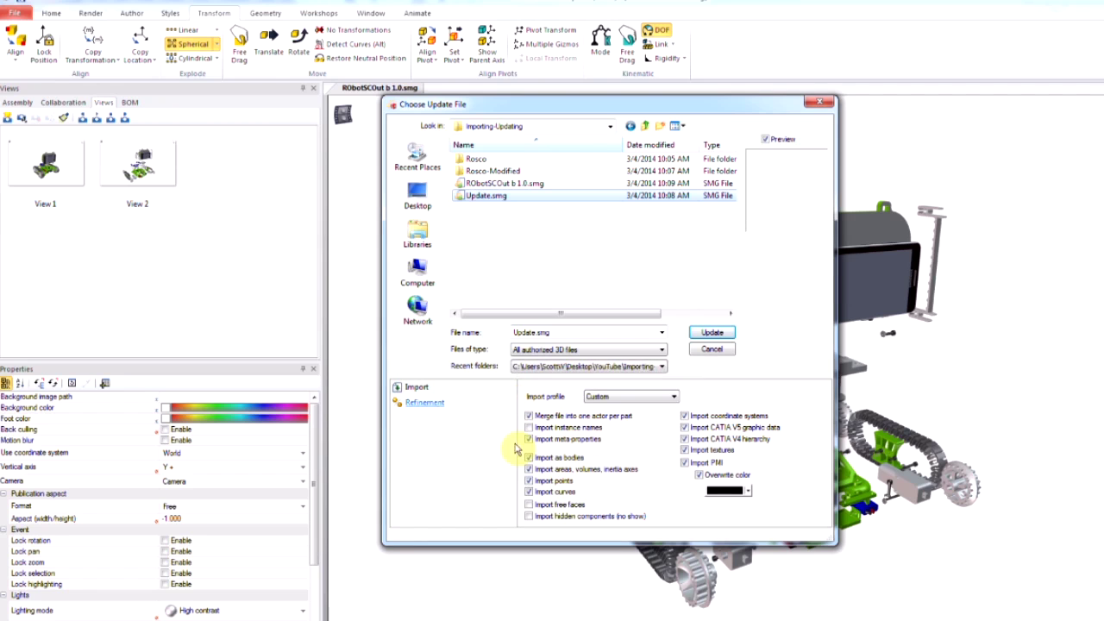
click(711, 332)
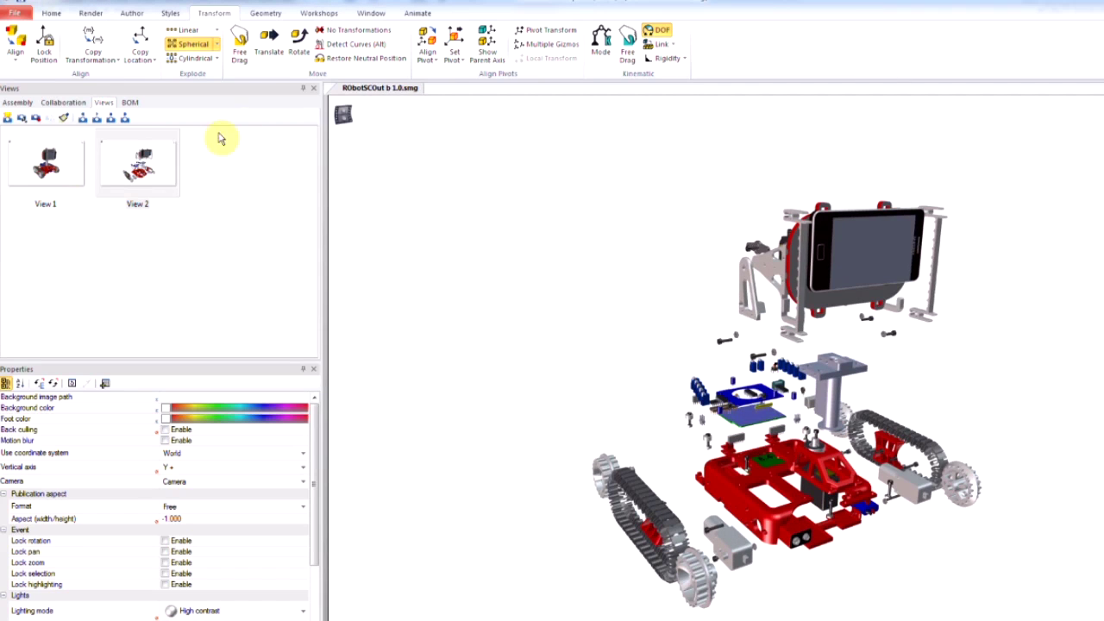
click(77, 170)
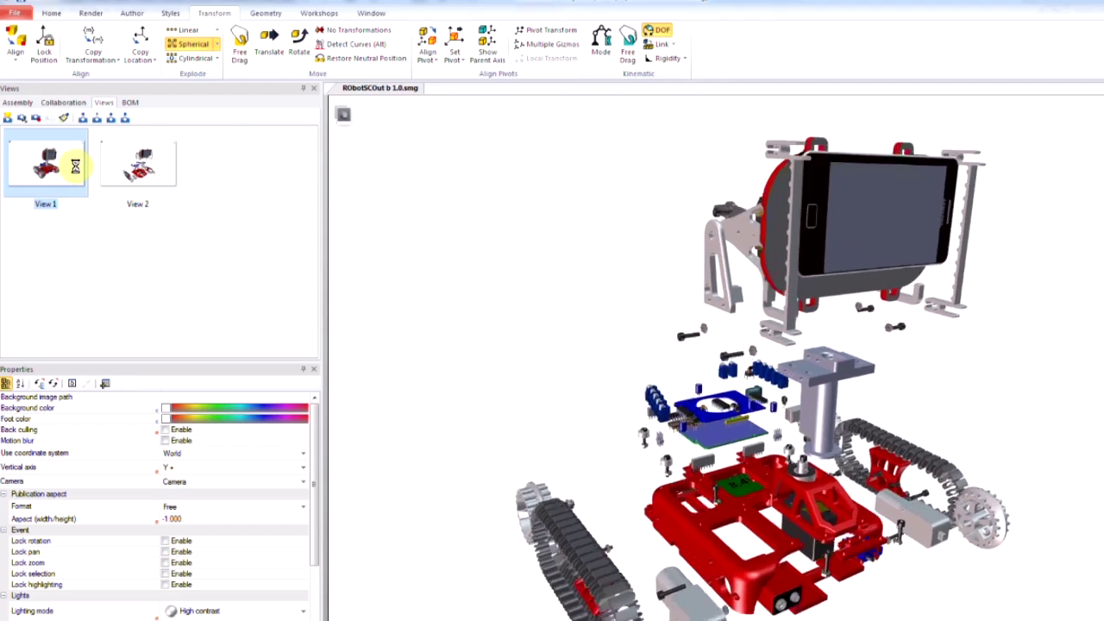
click(153, 176)
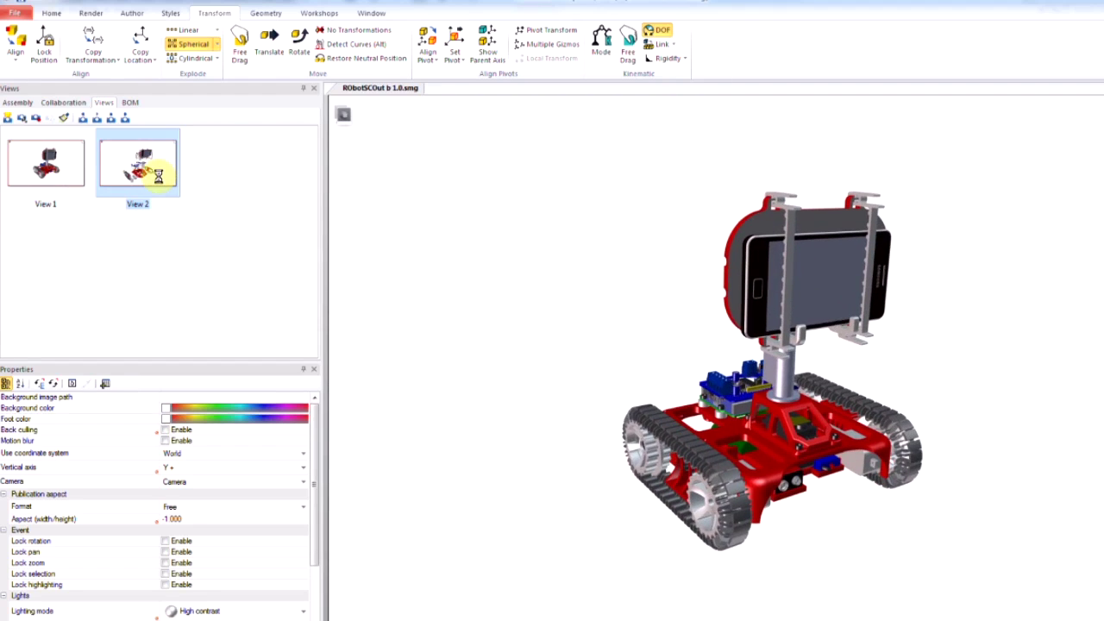